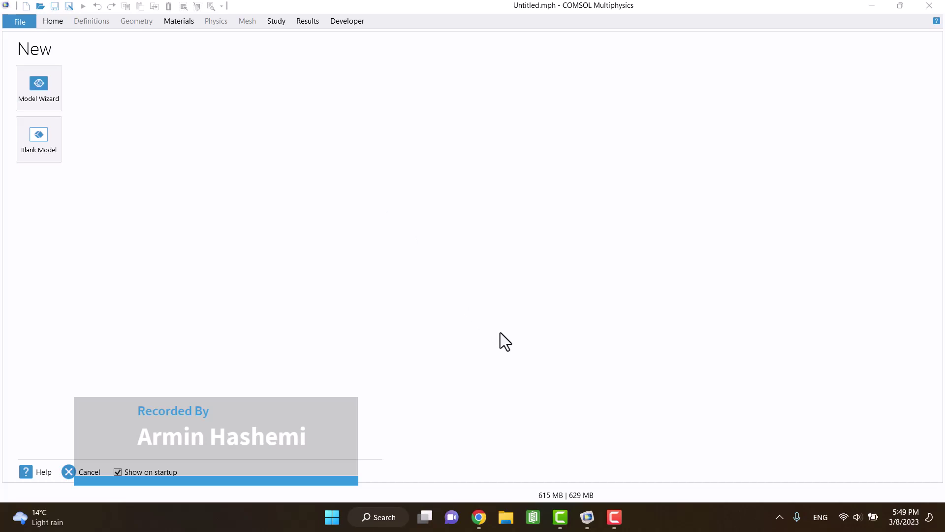
Switch to the browser to view the turbulent backward-facing step schematic and the COMSOL example image, and return to COMSOL
left_click(479, 517)
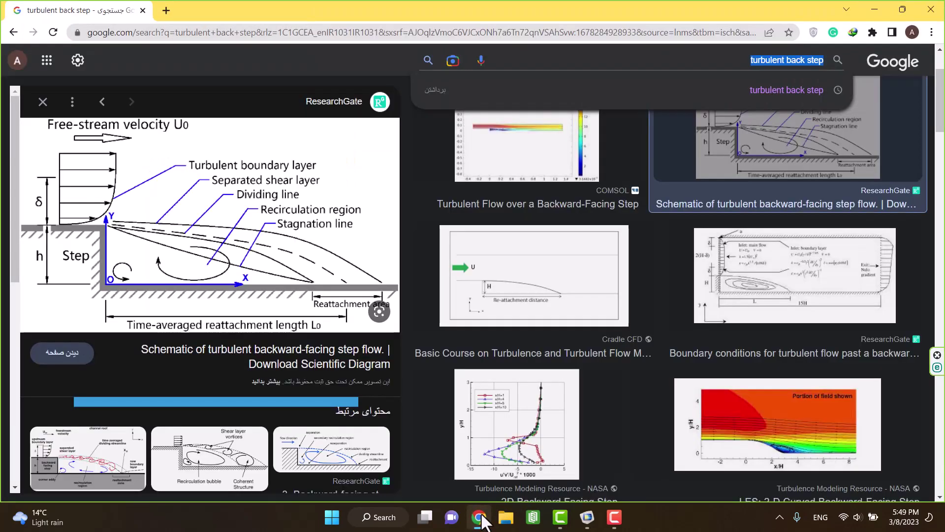
left_click(719, 58)
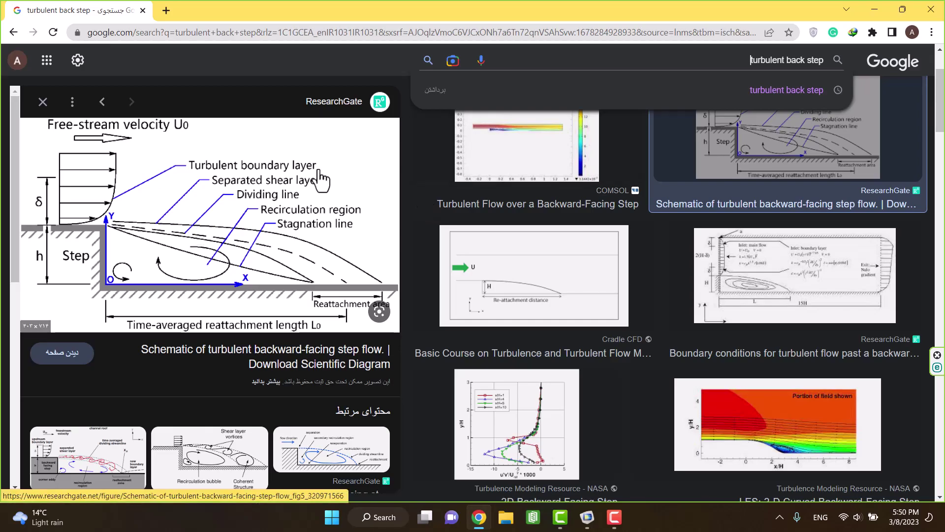
left_click(500, 169)
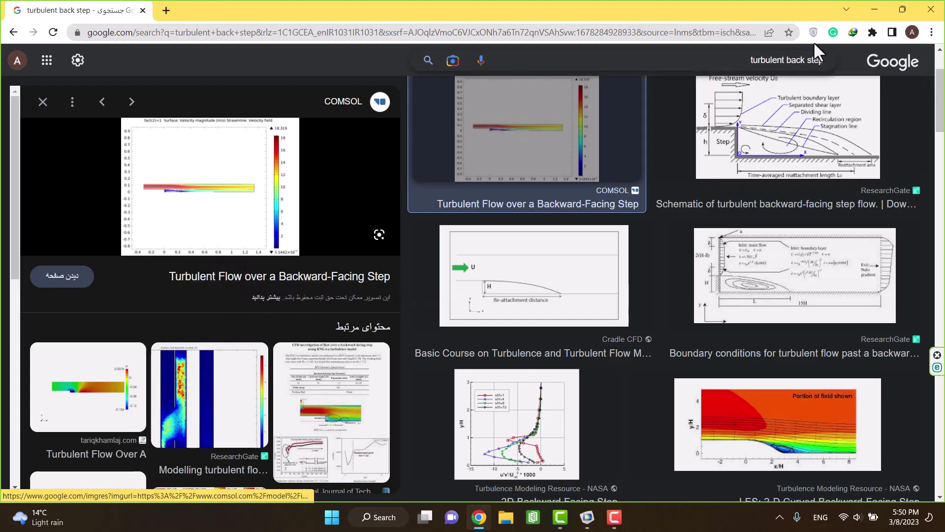
left_click(875, 9)
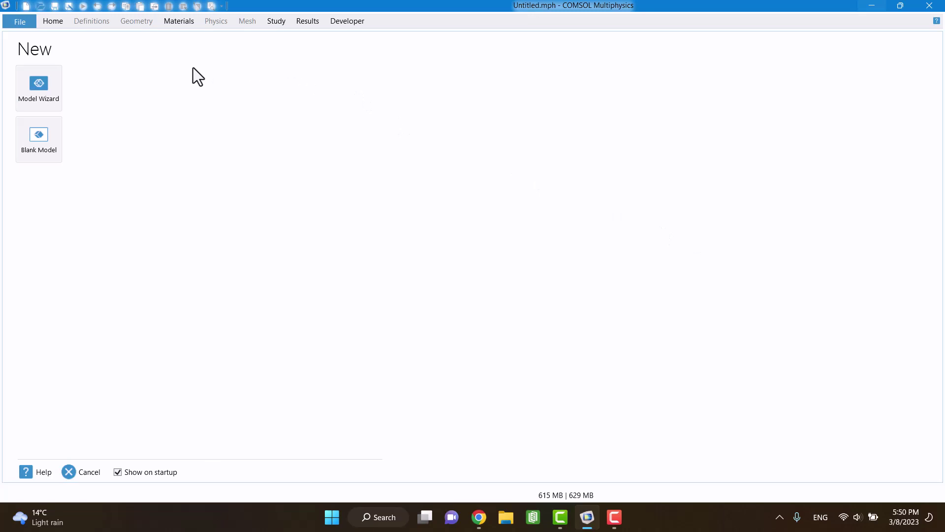
Start a new 2D model with the model wizard and add the Turbulent Flow, k-ε physics interface
left_click(43, 87)
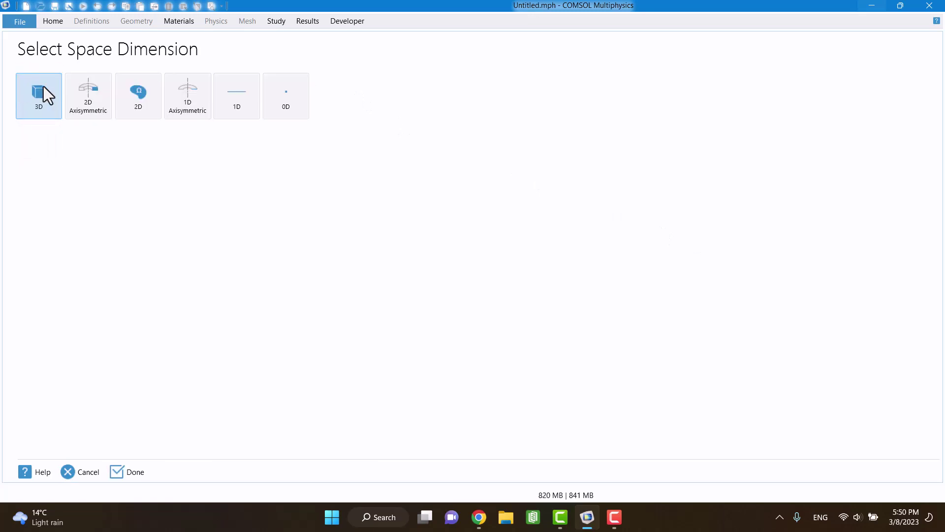
left_click(158, 96)
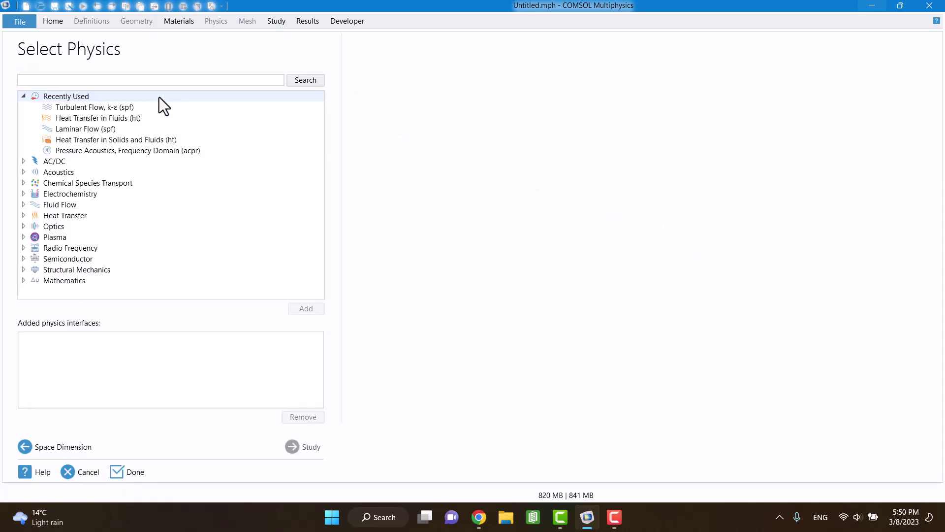
left_click(123, 107)
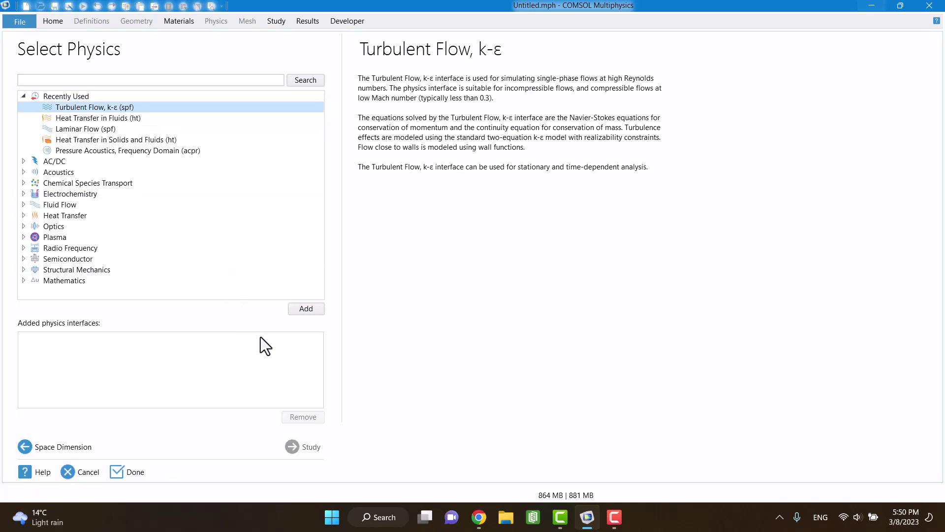
left_click(306, 309)
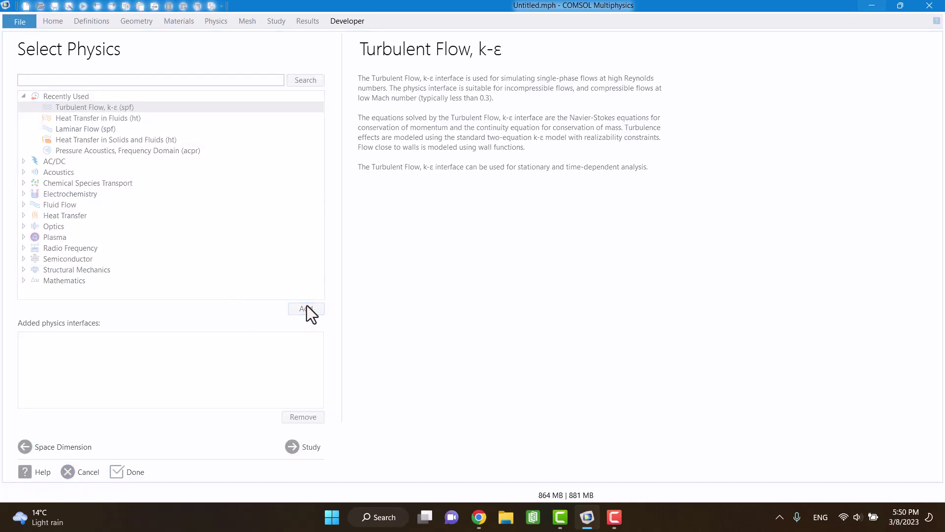
Choose a Stationary study for the model and finish the wizard
left_click(301, 447)
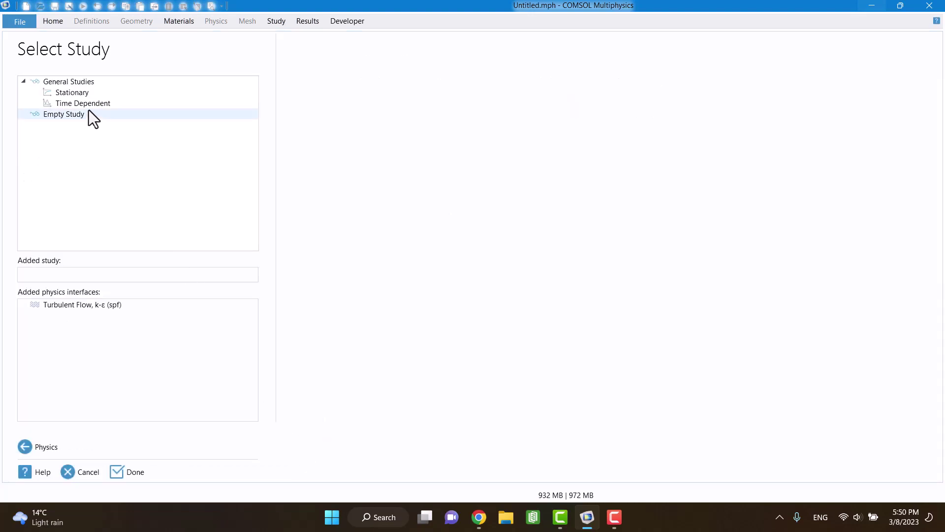
left_click(84, 94)
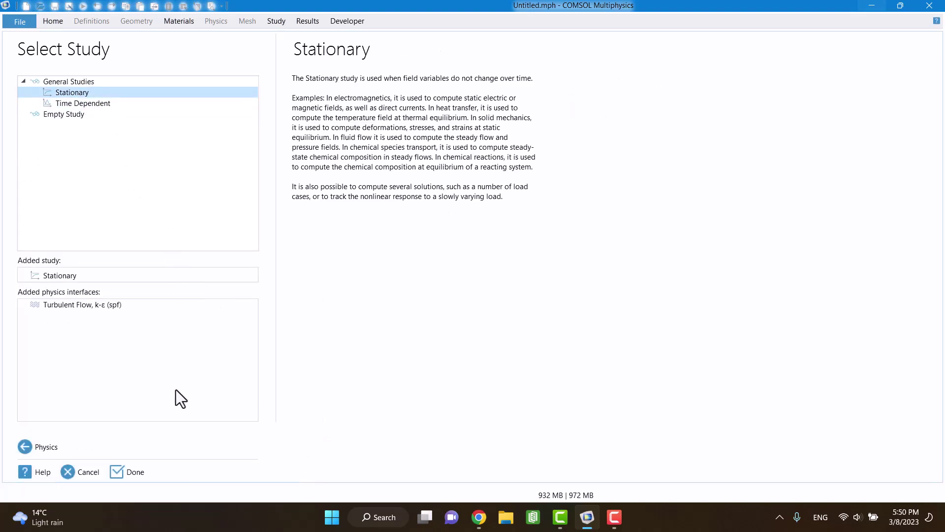
left_click(141, 471)
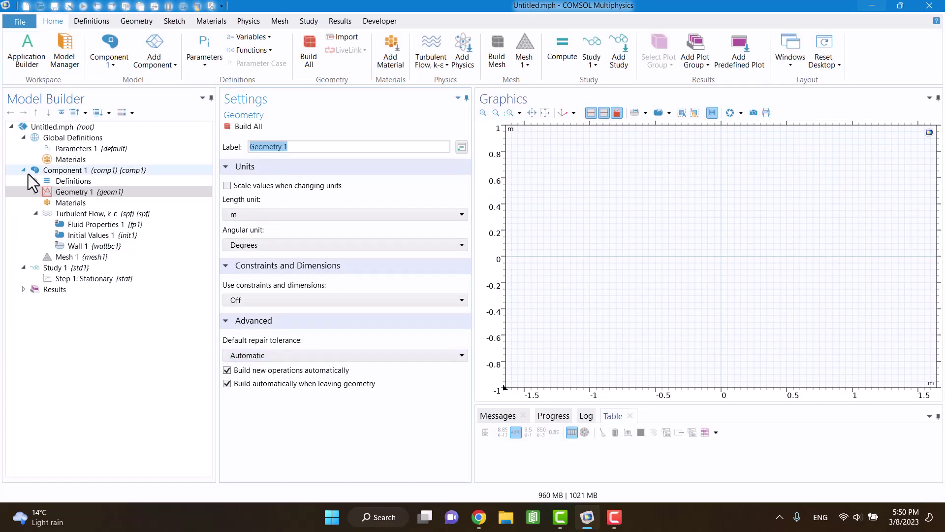
Add a rectangle 1.5 m wide and 0.05 m high to the geometry and build it
right_click(61, 191)
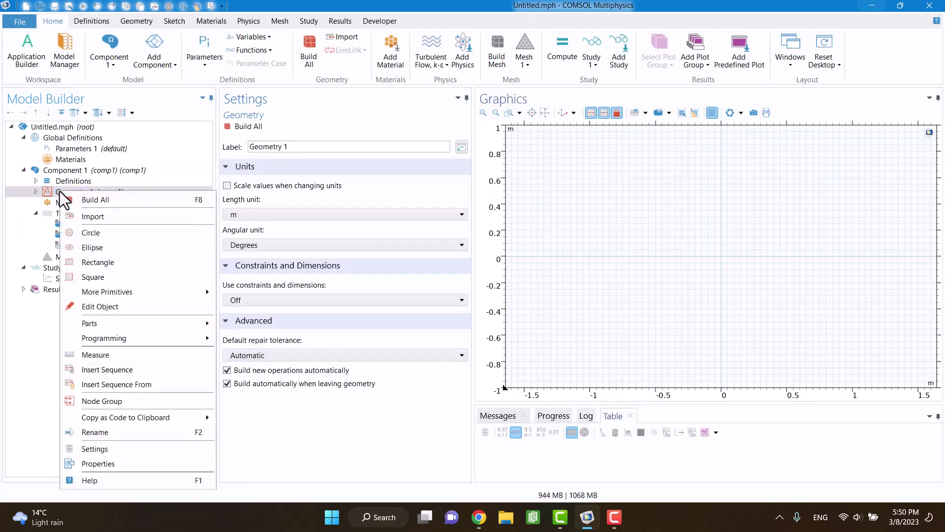
left_click(99, 263)
left_click(286, 228)
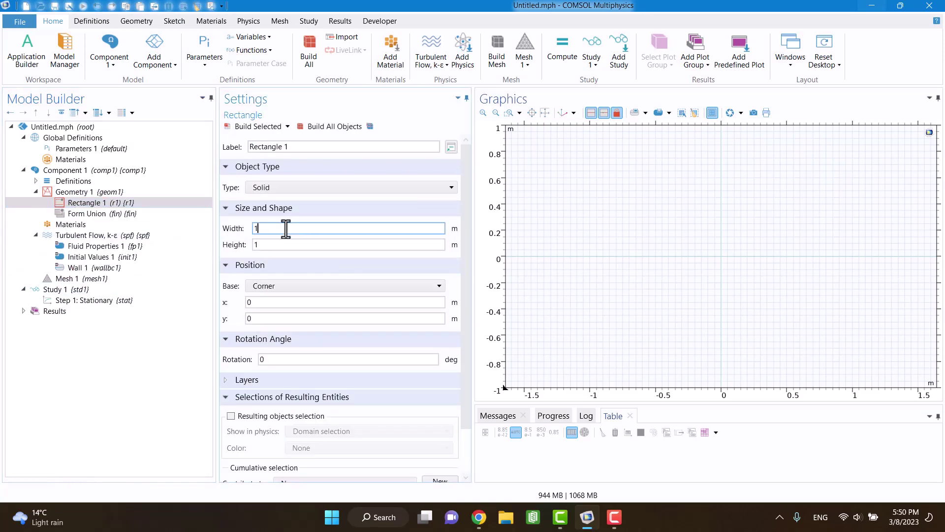
type(".5")
key("Tab")
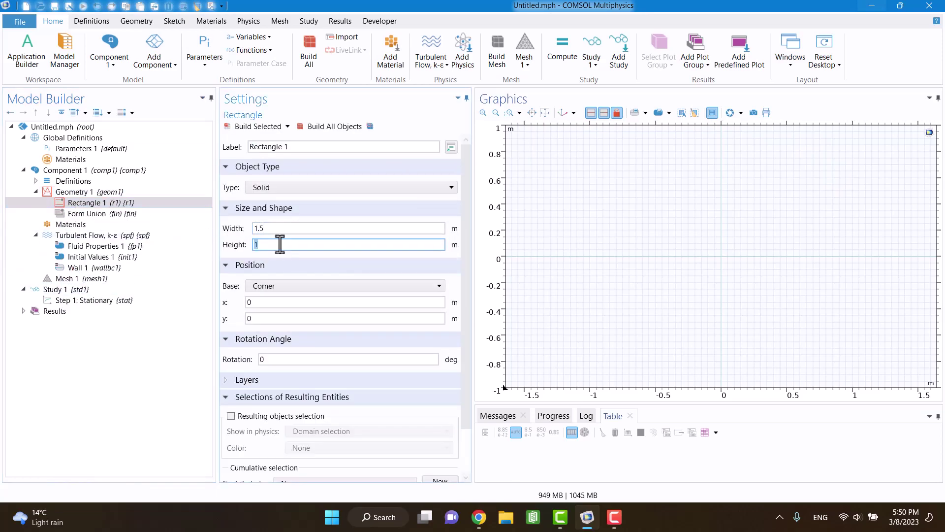
type("0.05")
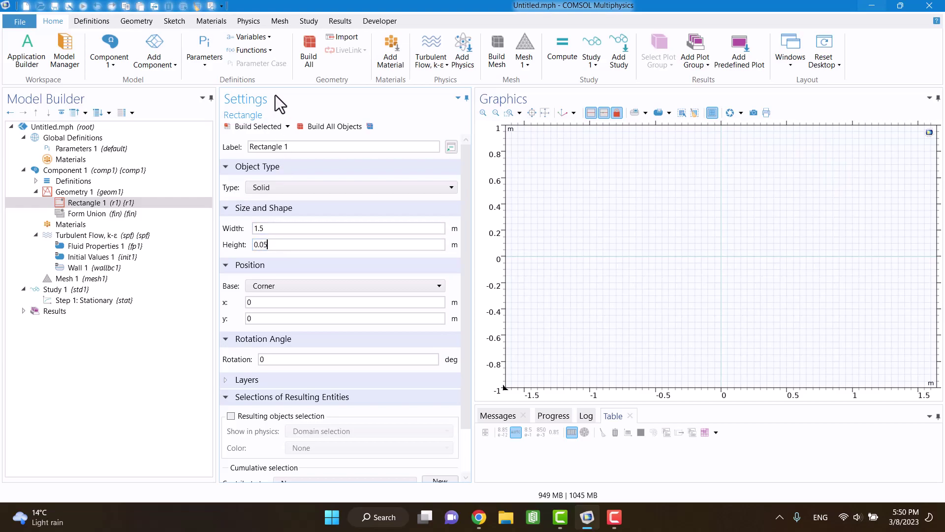
left_click(317, 126)
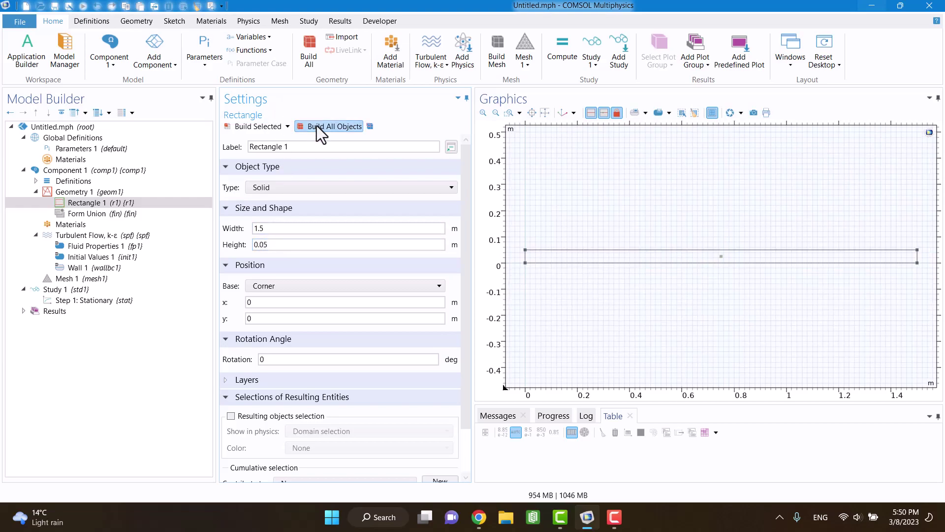
Add a second rectangle 1 m wide and 0.05 m high to the geometry and build it
left_click(63, 193)
right_click(63, 202)
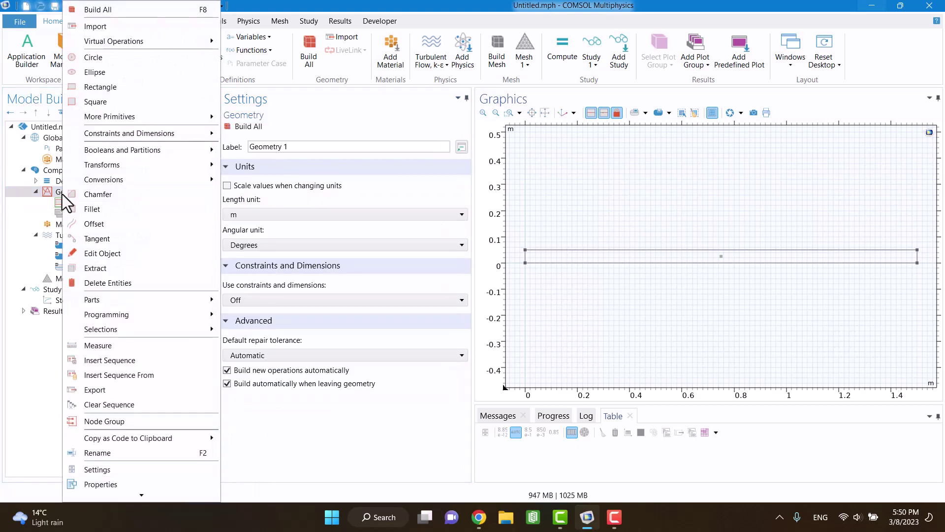
left_click(78, 91)
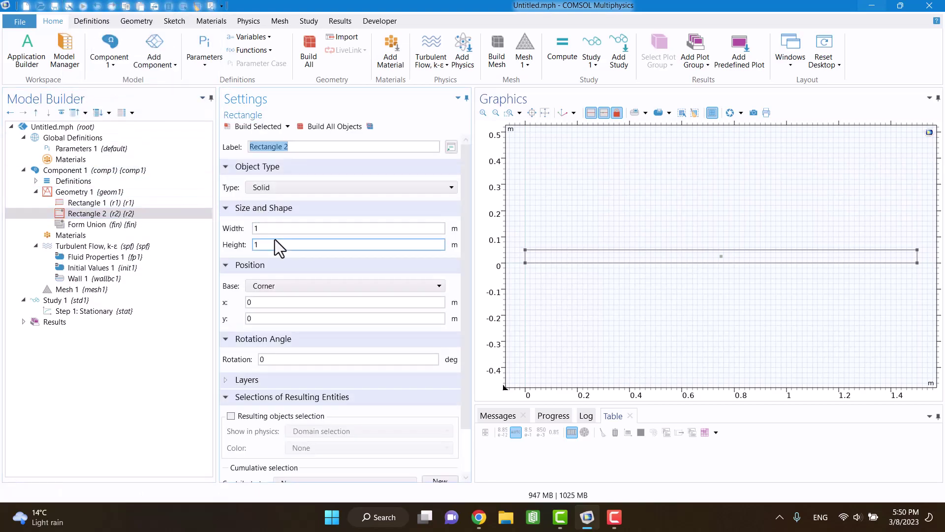
left_click(275, 241)
key("BackSpace")
type("0.05")
left_click(306, 124)
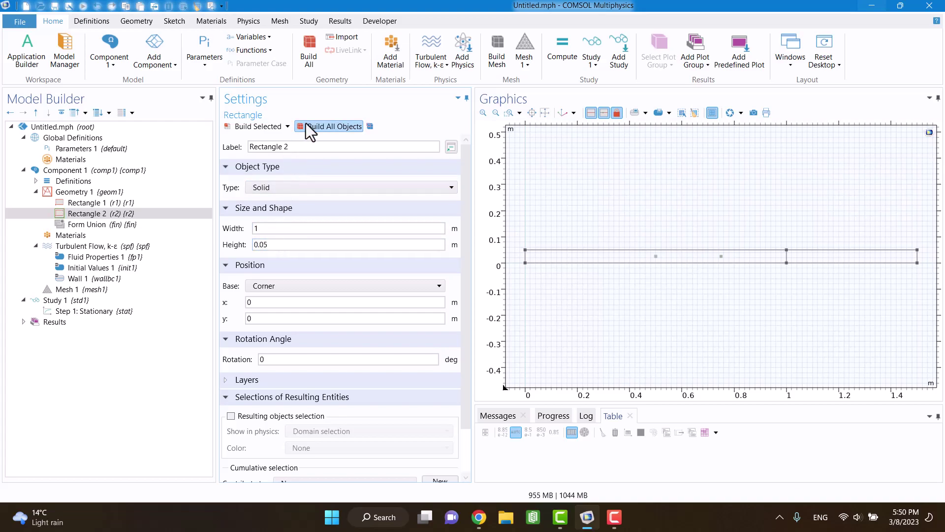
Position the second rectangle's corner at x 0.5 m and y -0.05 m, and rebuild the geometry
left_click(263, 302)
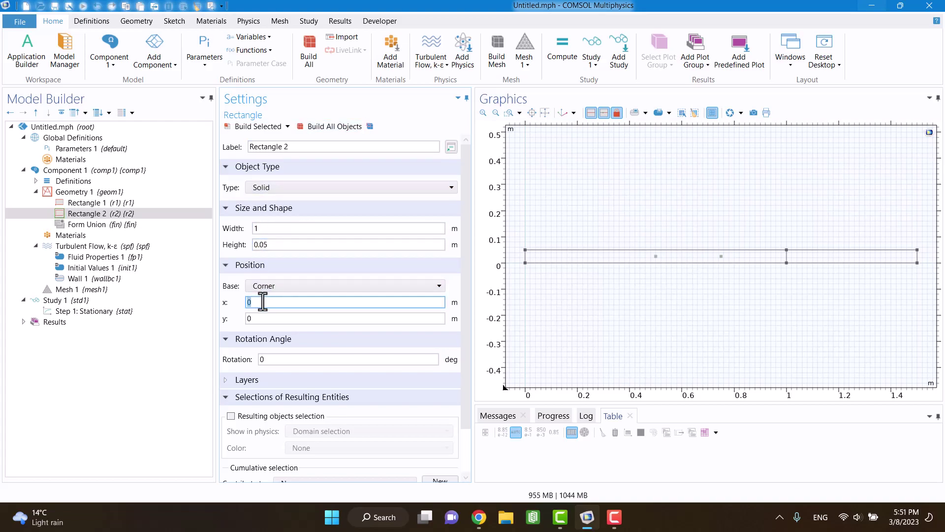
type(".5")
key("Tab")
type("-0.05")
left_click(326, 127)
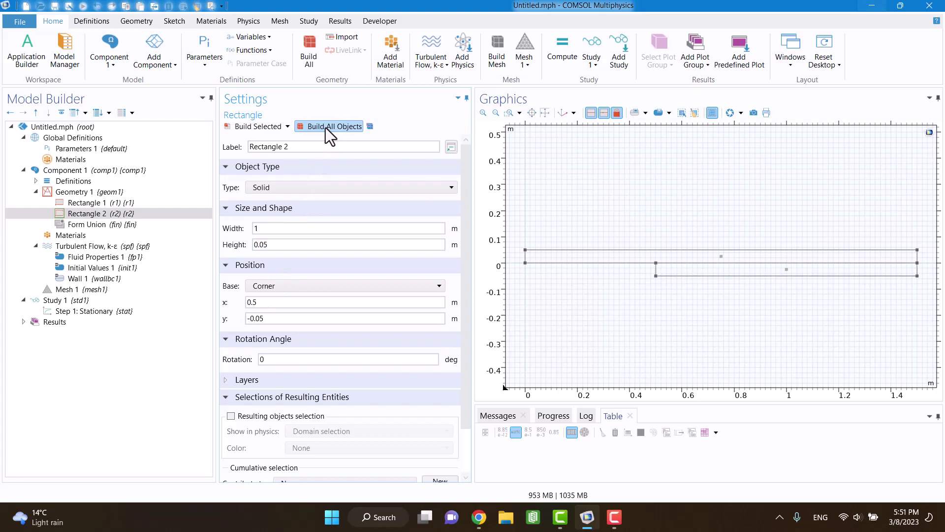
Unite both rectangles with a Union that does not keep interior boundaries, and build all objects
left_click(213, 22)
left_click(246, 22)
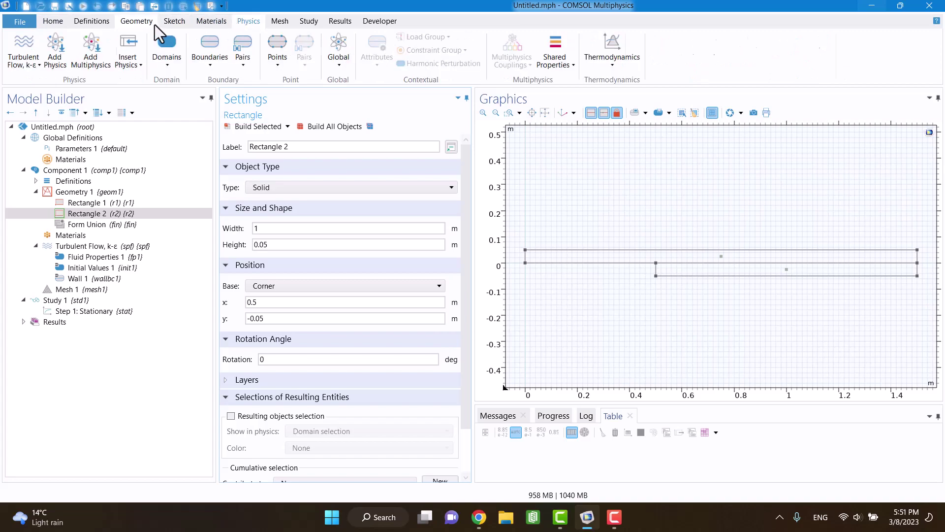
left_click(151, 22)
left_click(364, 66)
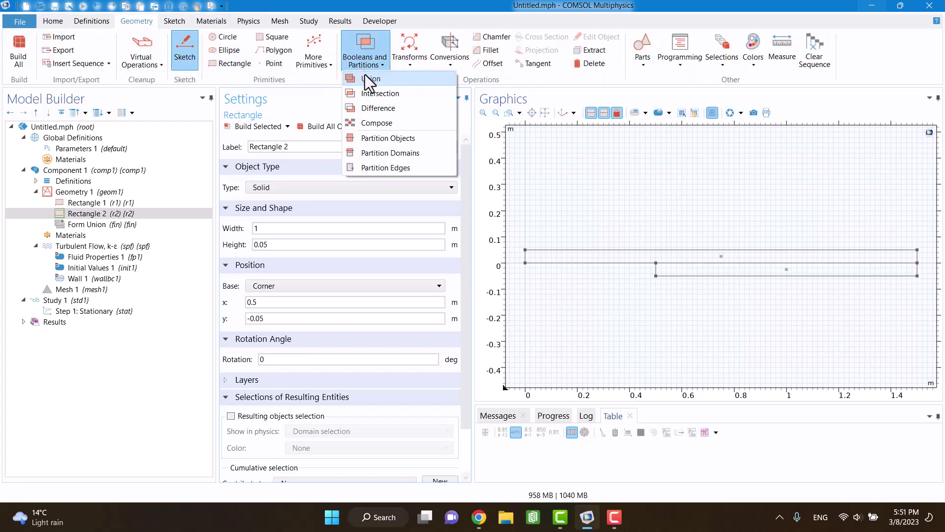
left_click(365, 76)
left_click(571, 256)
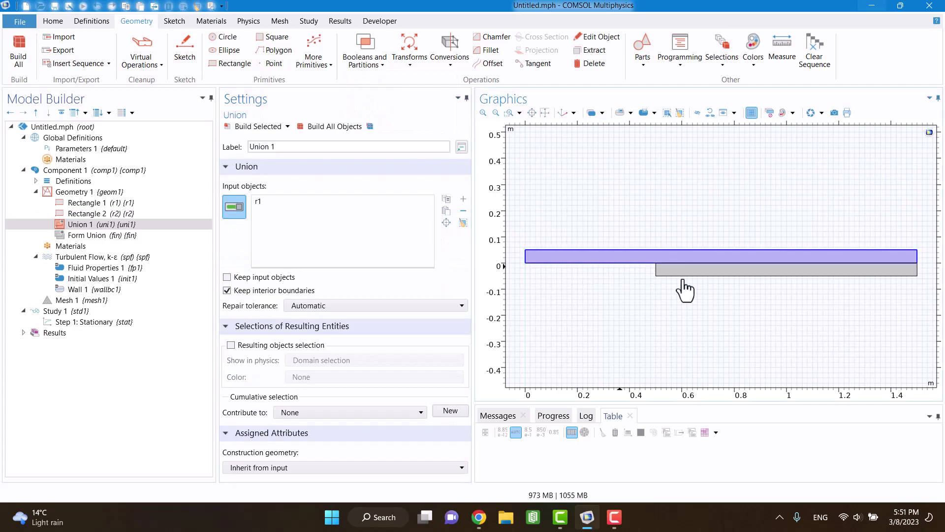
left_click(685, 271)
left_click(286, 290)
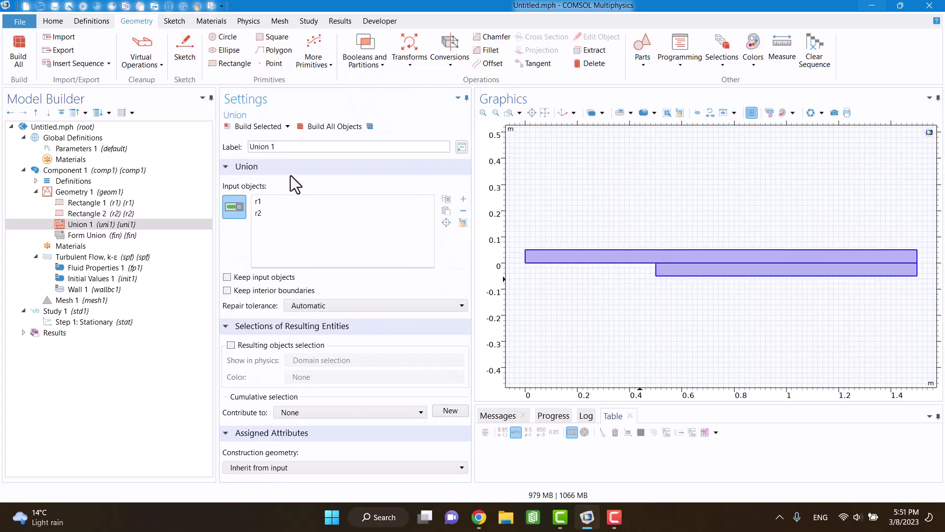
left_click(316, 126)
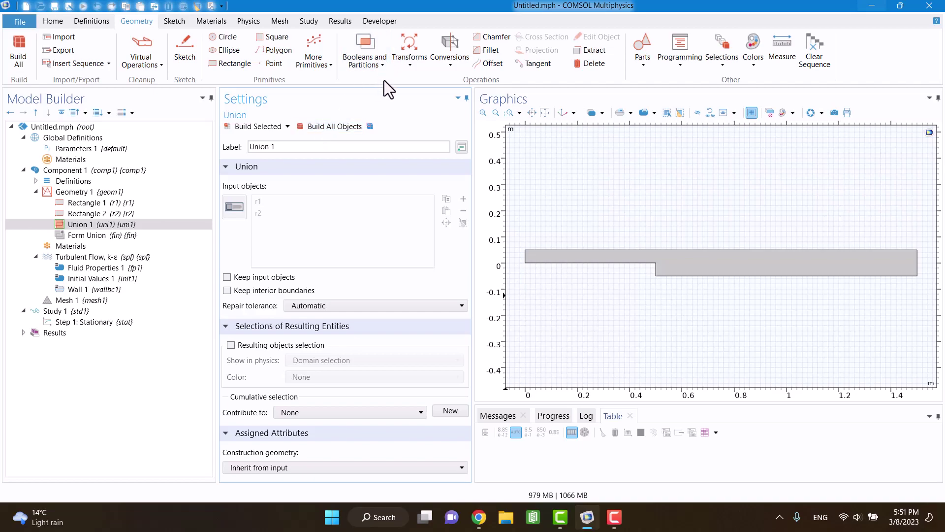
Add Water, liquid from the recent materials to the component and fit the whole channel in the view
left_click(70, 246)
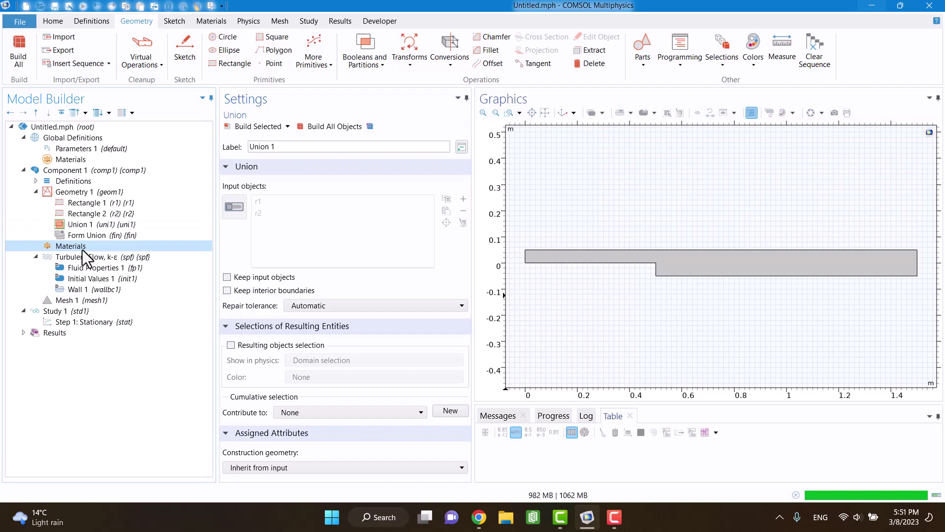
right_click(82, 249)
left_click(90, 257)
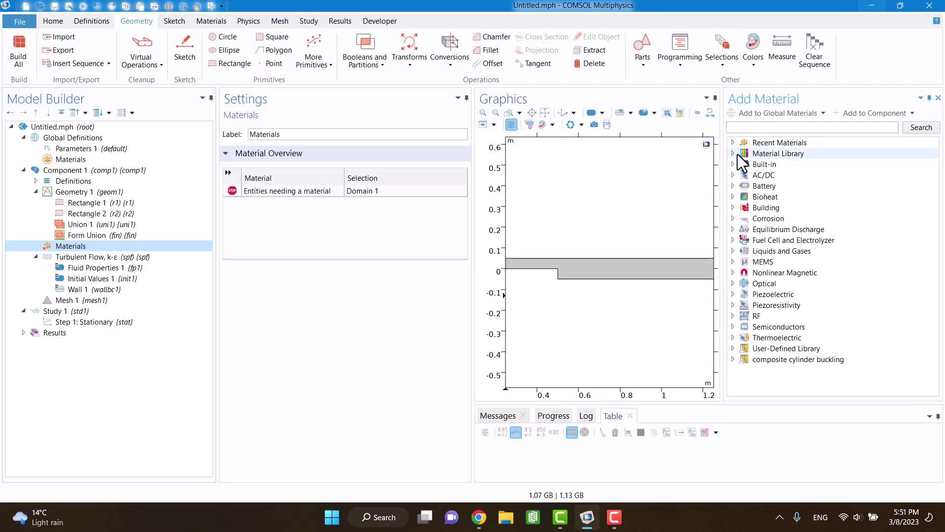
left_click(734, 143)
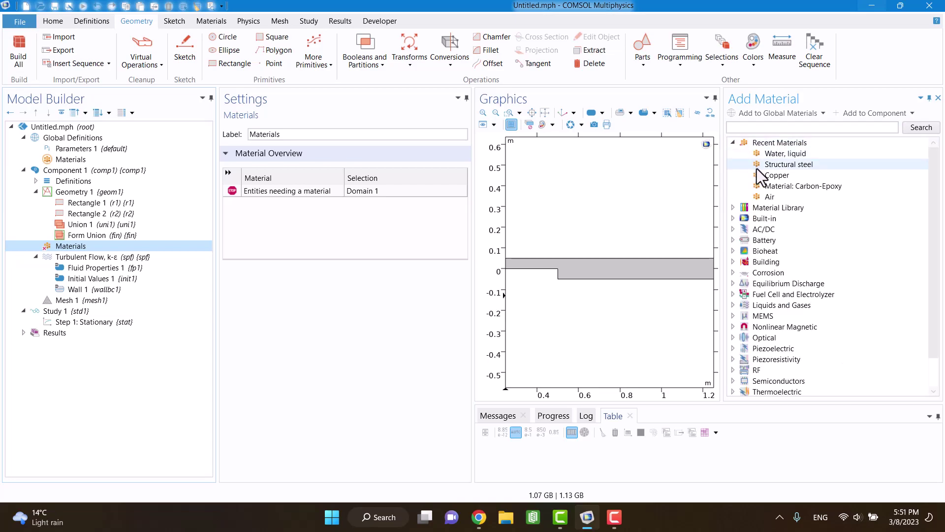
left_click(766, 154)
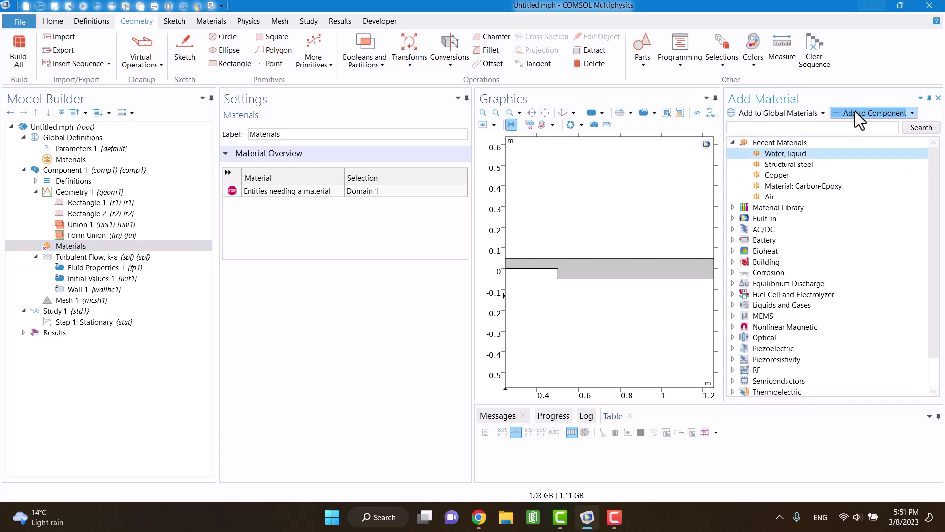
left_click(938, 99)
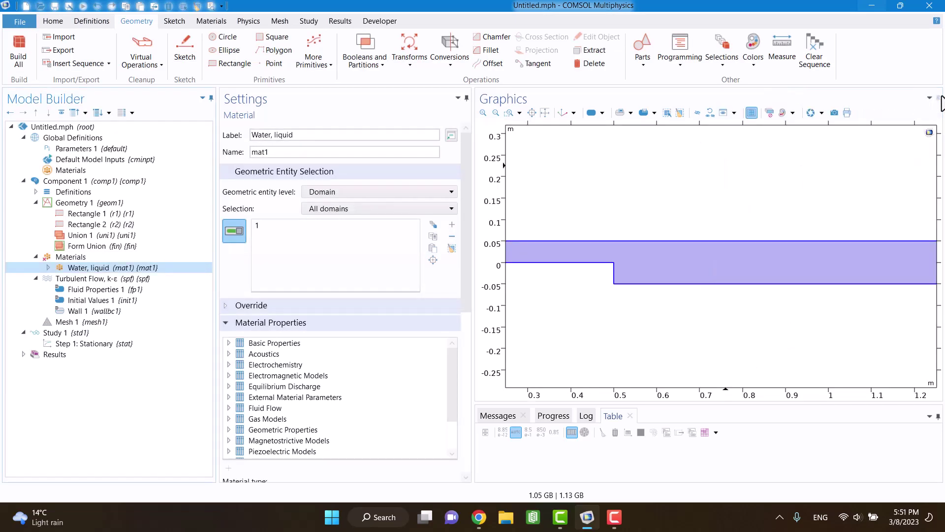
left_click(546, 114)
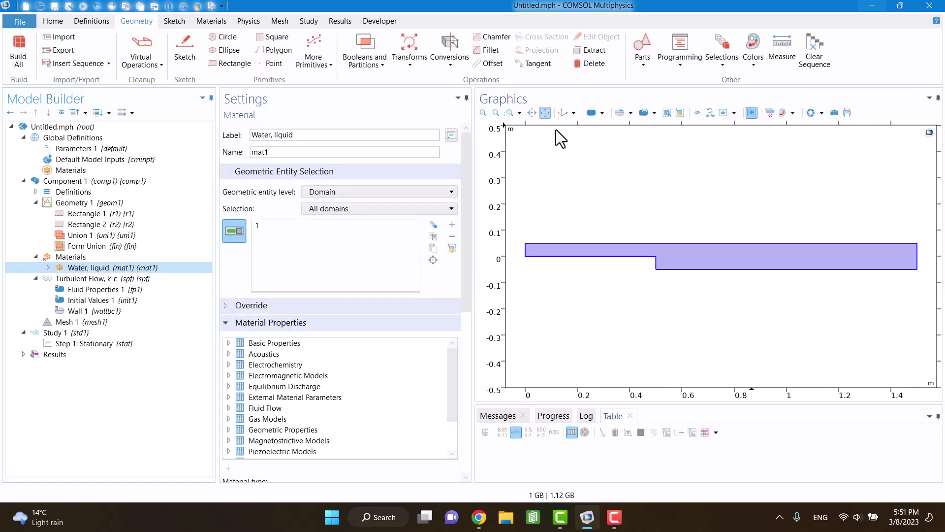
Add an Inlet condition to the turbulent flow physics on the vertical boundary at the narrow channel's upstream end
left_click(74, 257)
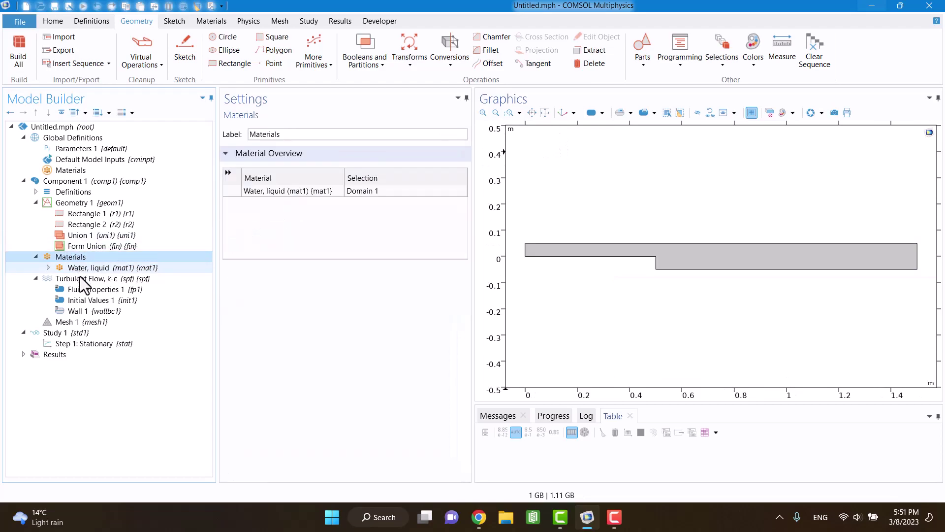
left_click(80, 279)
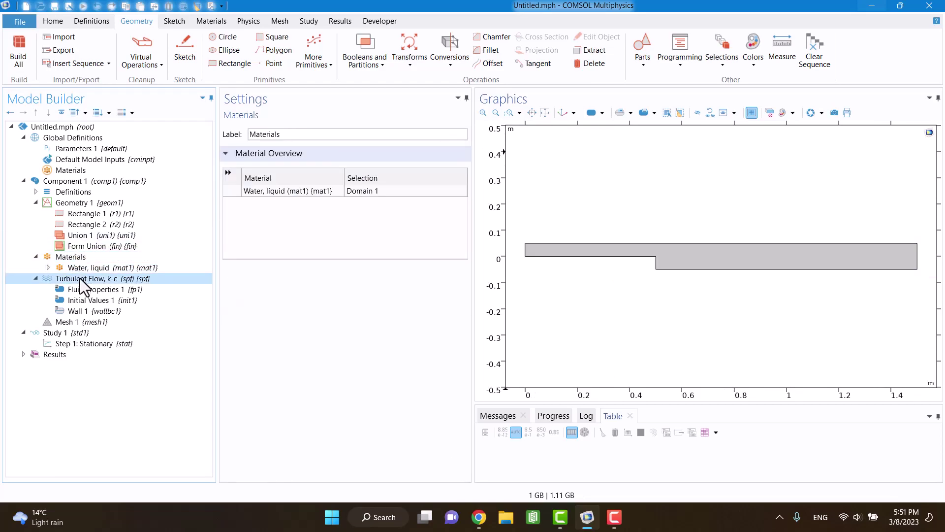
right_click(49, 285)
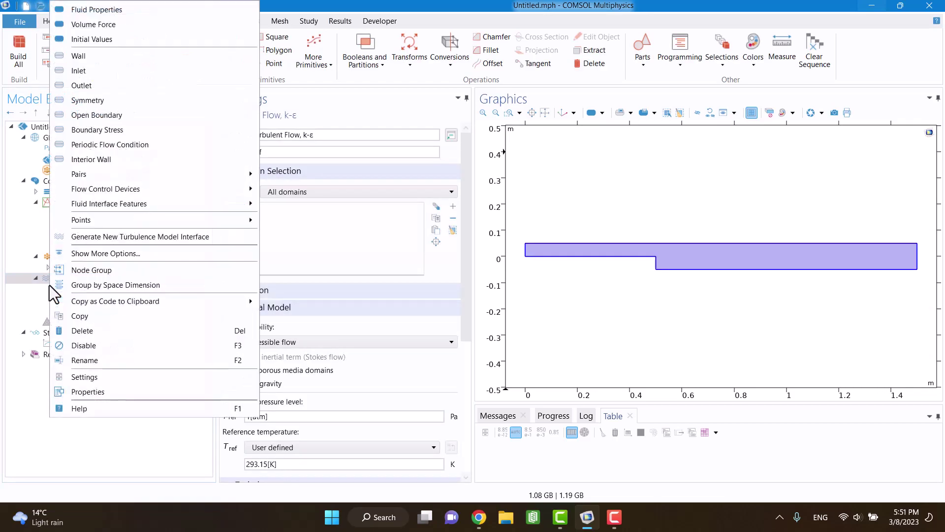
left_click(120, 74)
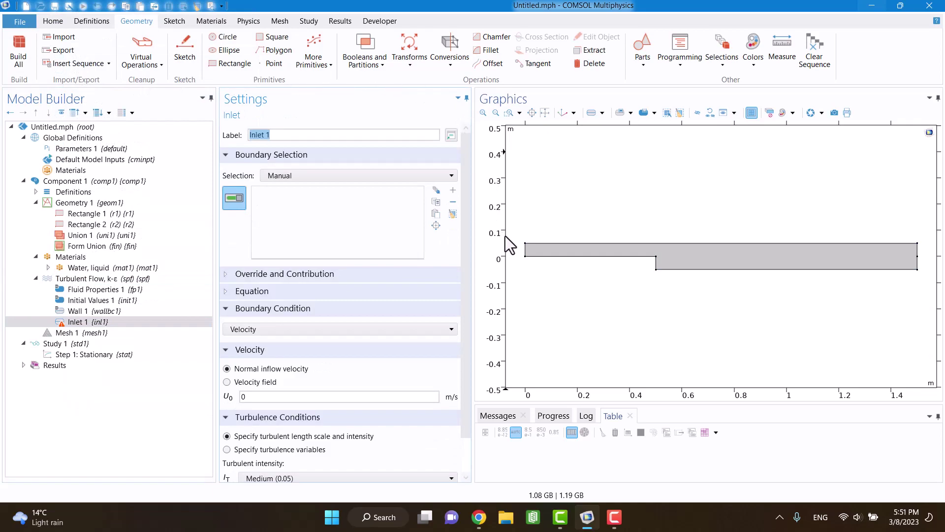
left_click(525, 250)
Set the inlet's boundary condition to Fully developed flow with an average velocity of 5 m/s
left_click(438, 328)
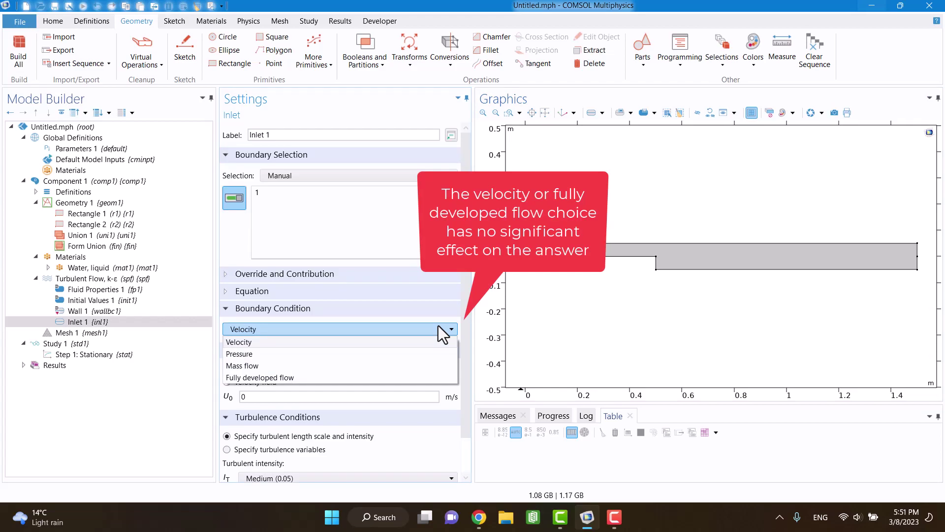
left_click(259, 376)
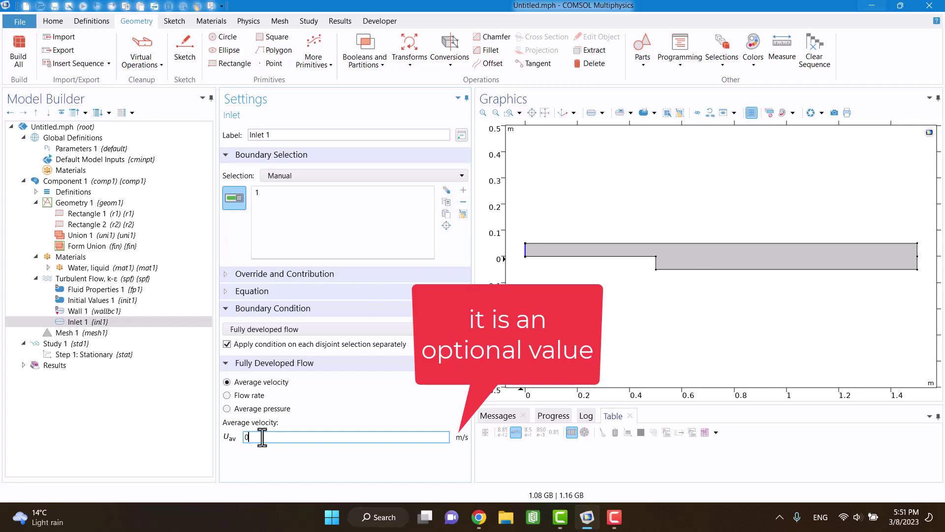
double_click(262, 437)
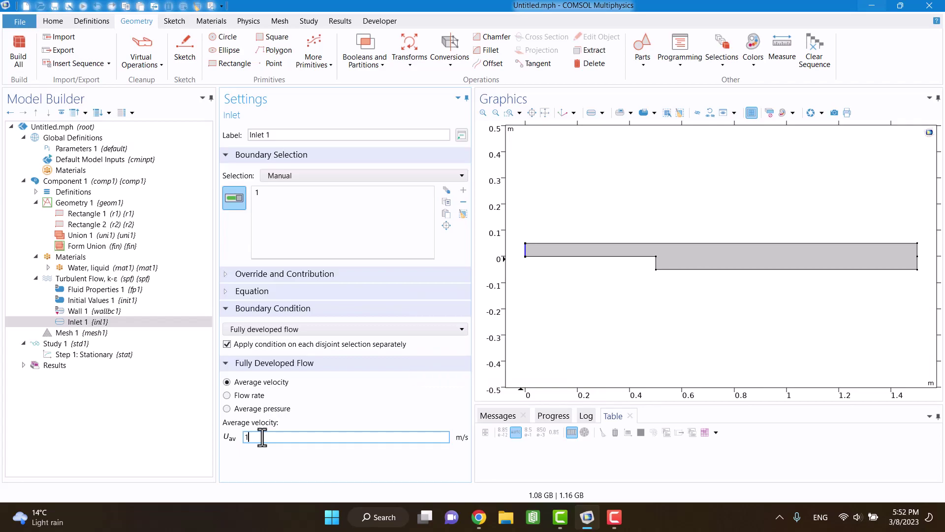
type("5")
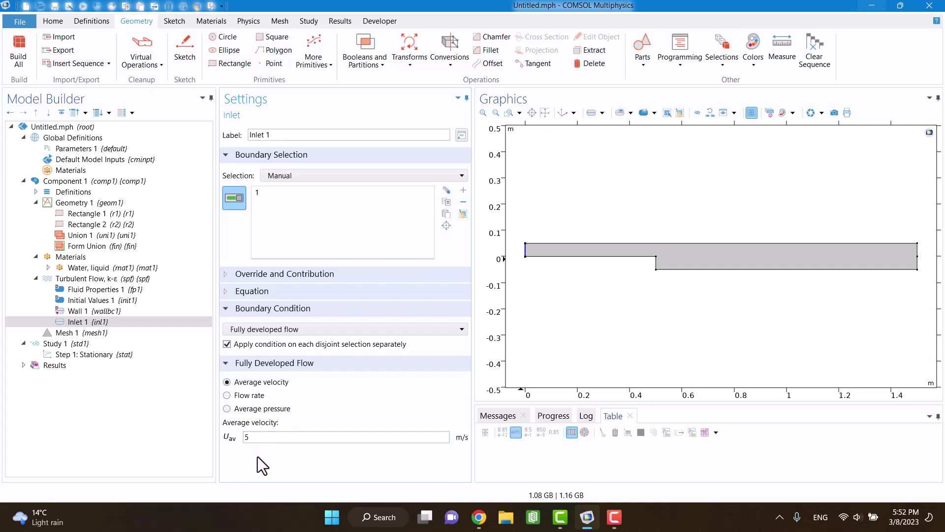
Add an Outlet condition to the turbulent flow physics on both vertical boundary segments at the channel's downstream end
left_click(90, 279)
right_click(91, 281)
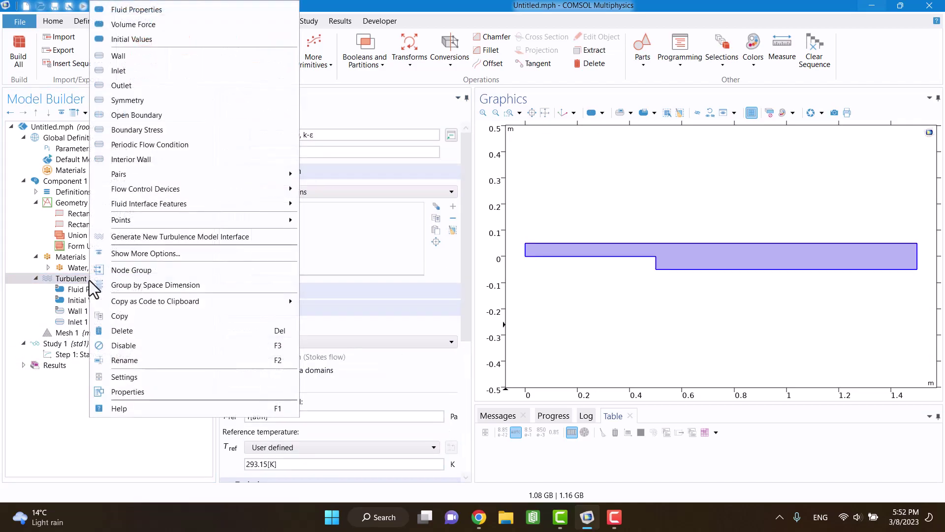
left_click(123, 86)
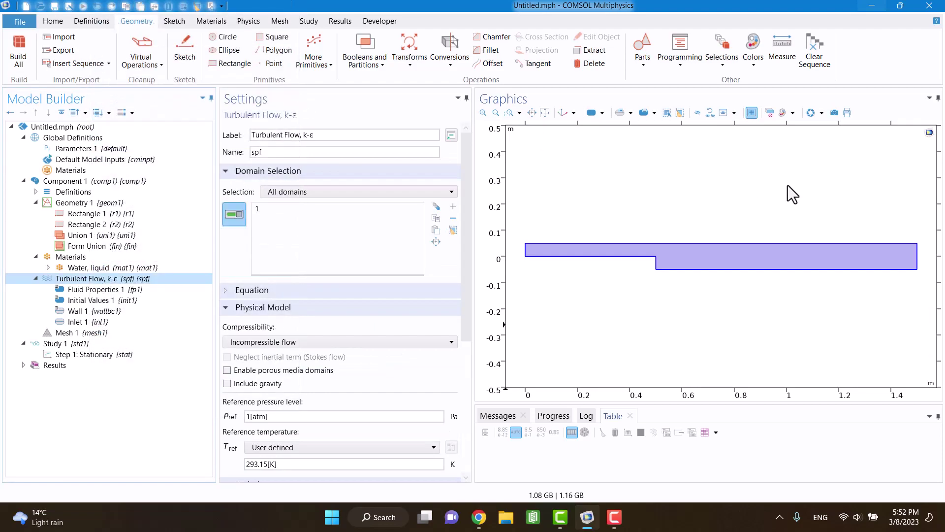
left_click(917, 251)
left_click(917, 264)
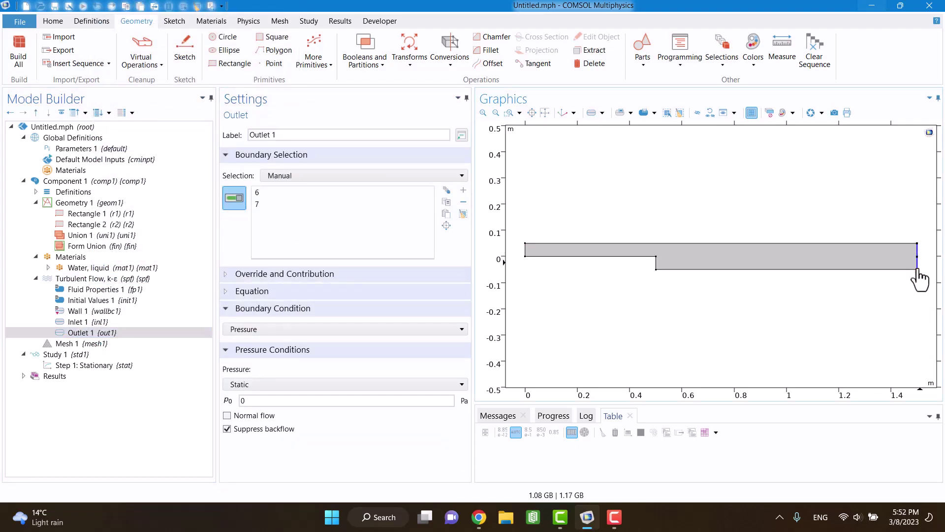
Build the physics-controlled mesh with Normal element size and inspect the elements in the inlet channel
left_click(79, 343)
left_click(236, 127)
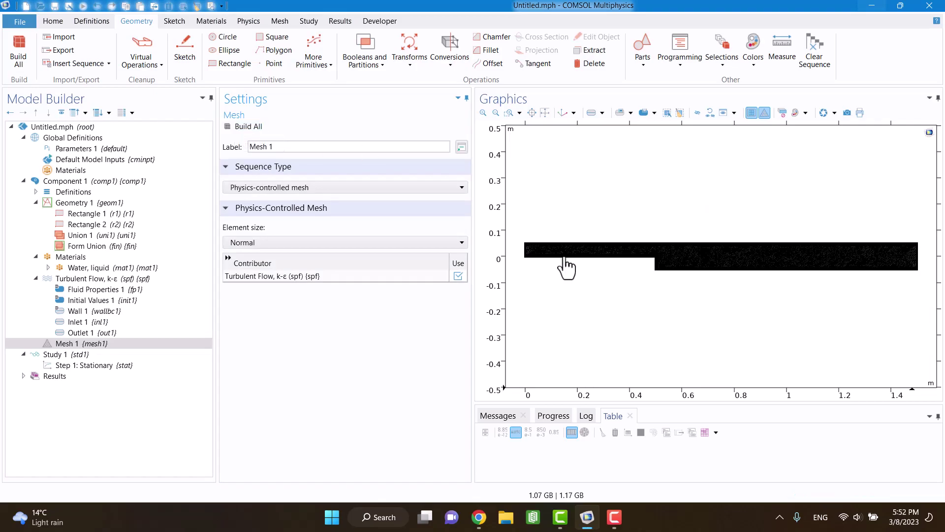
scroll(580, 258, "up", 4)
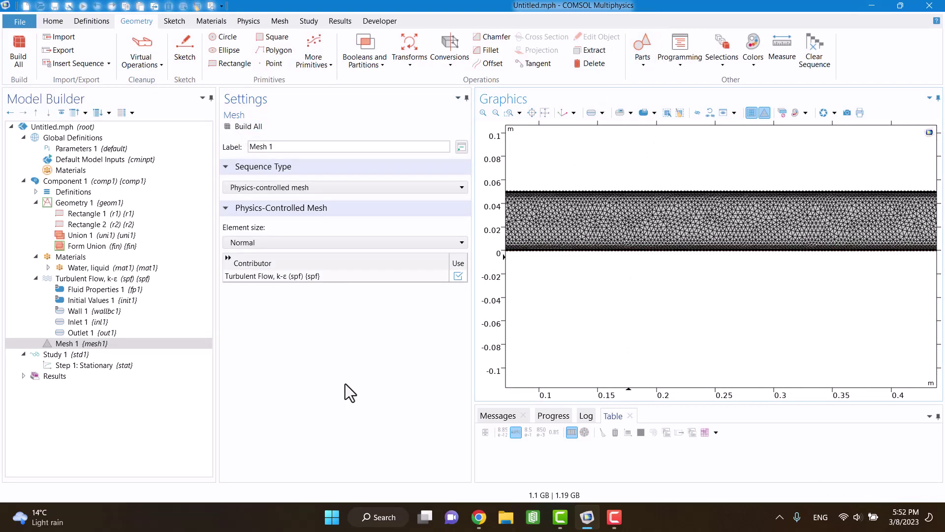
Compute the stationary study and fit the whole channel in the velocity plot
left_click(64, 355)
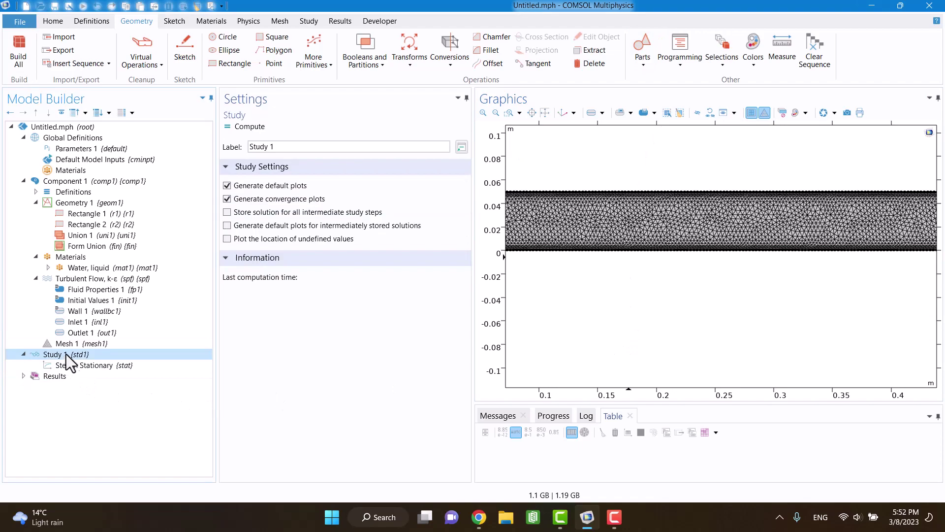
left_click(232, 123)
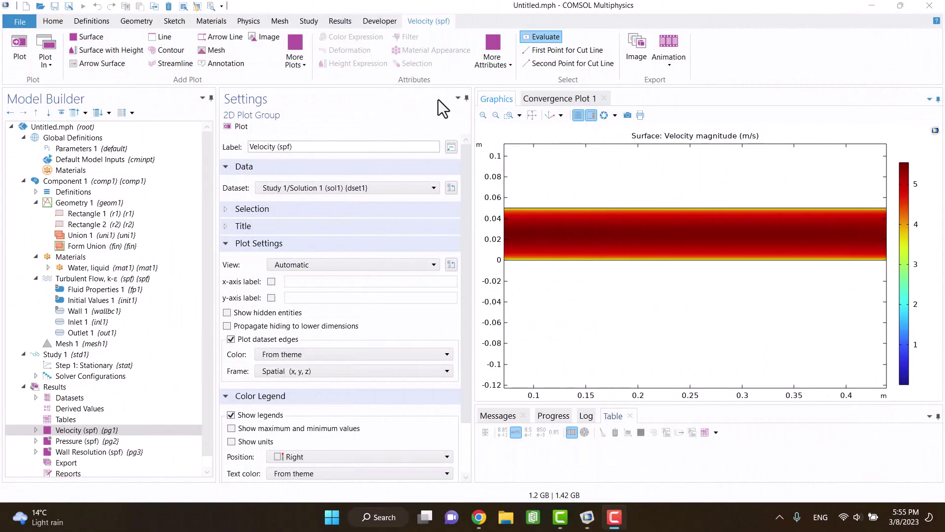
left_click(532, 115)
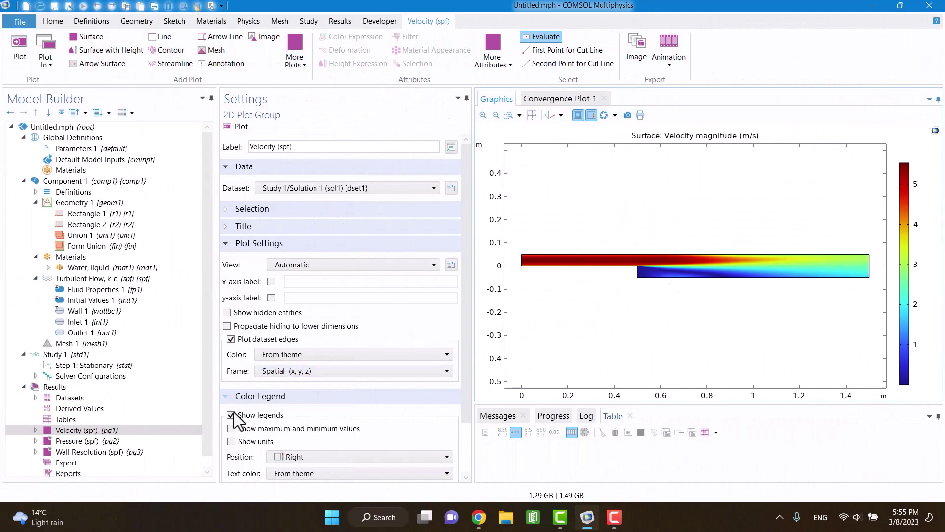
Add a Streamline plot to the Velocity (spf) plot group
left_click(35, 430)
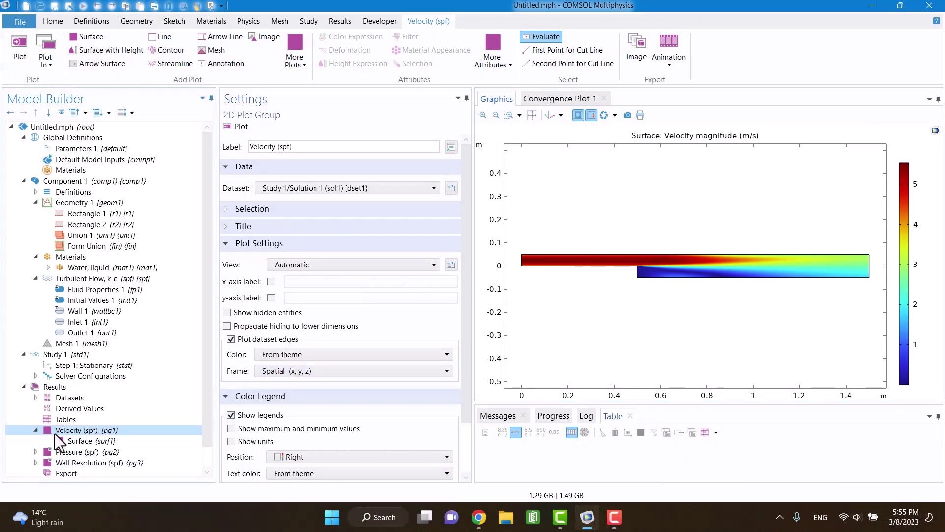
right_click(54, 432)
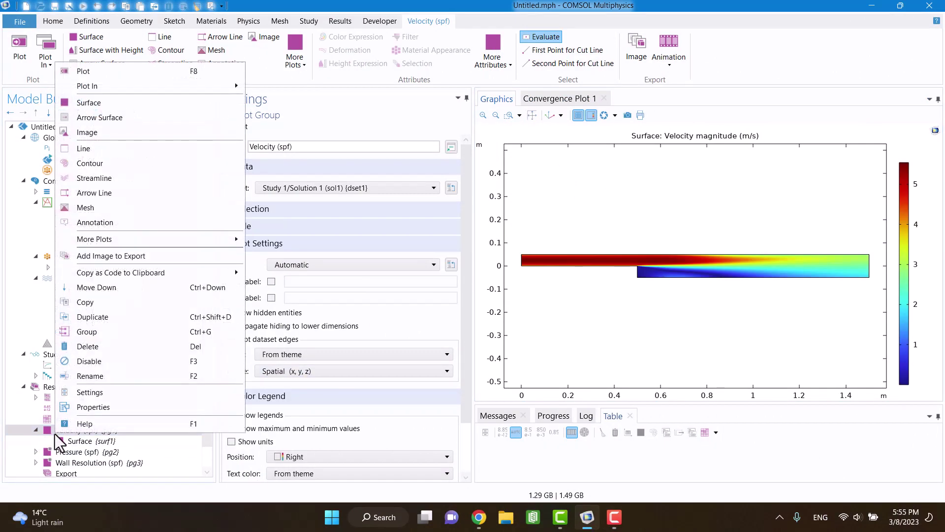
left_click(81, 178)
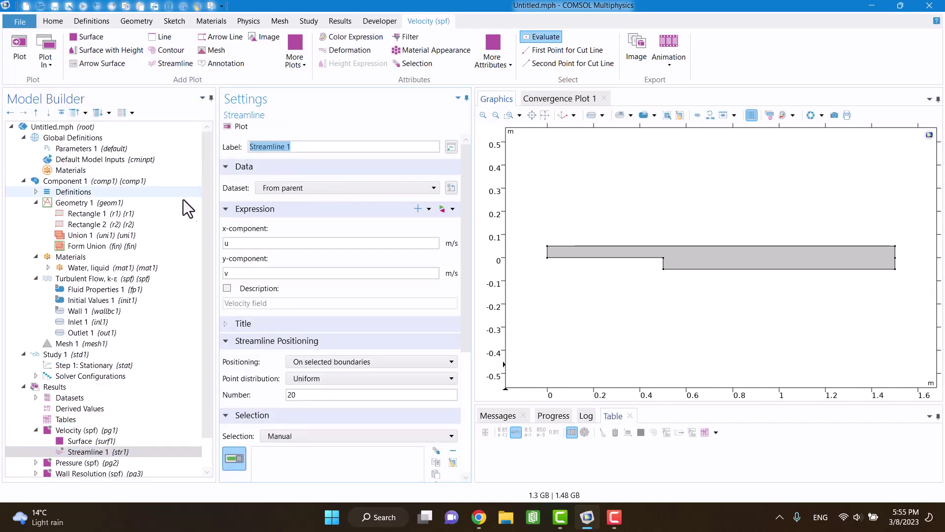
Position the streamlines on selected boundaries using the inlet boundary, and plot them to examine the flow near the step
left_click(314, 363)
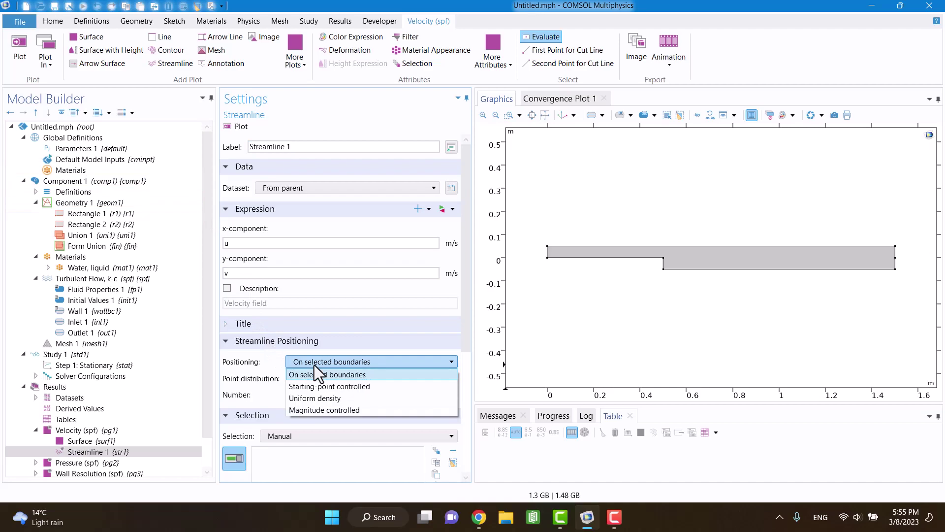
left_click(314, 364)
left_click(547, 252)
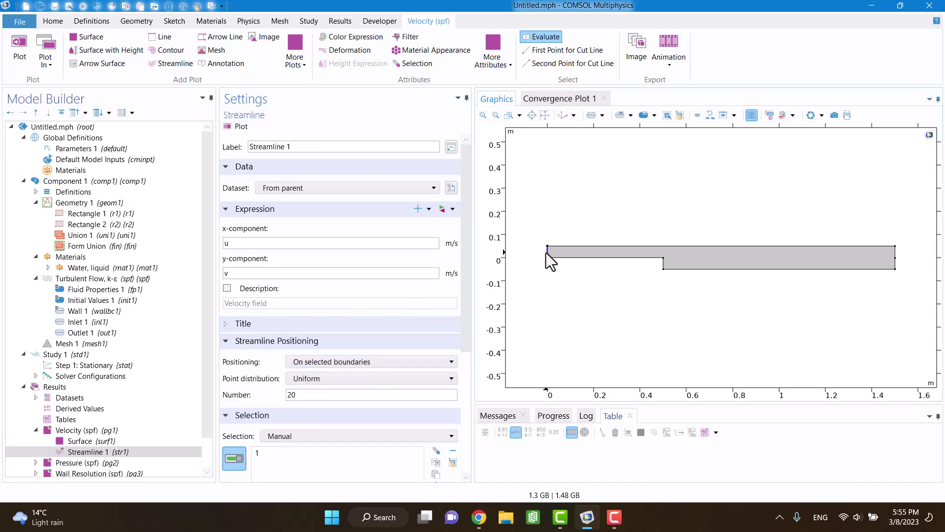
left_click(231, 128)
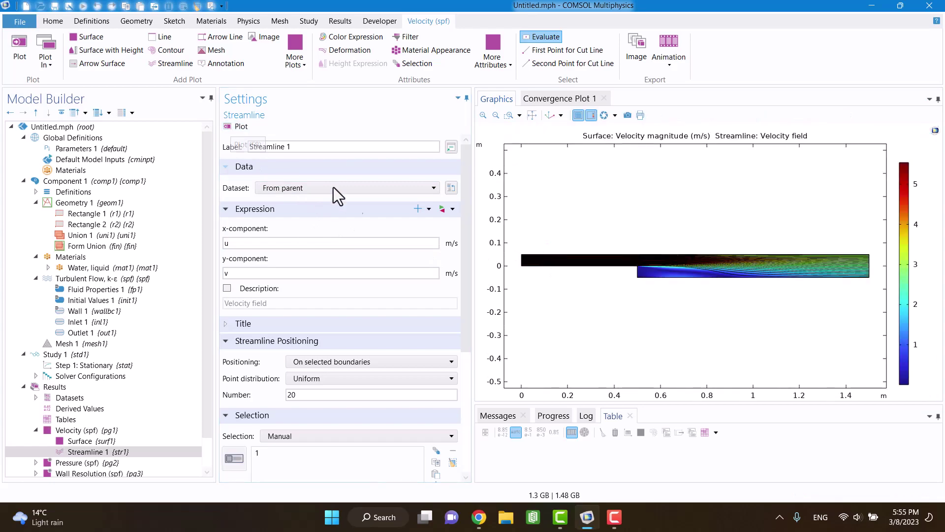
scroll(582, 280, "up", 4)
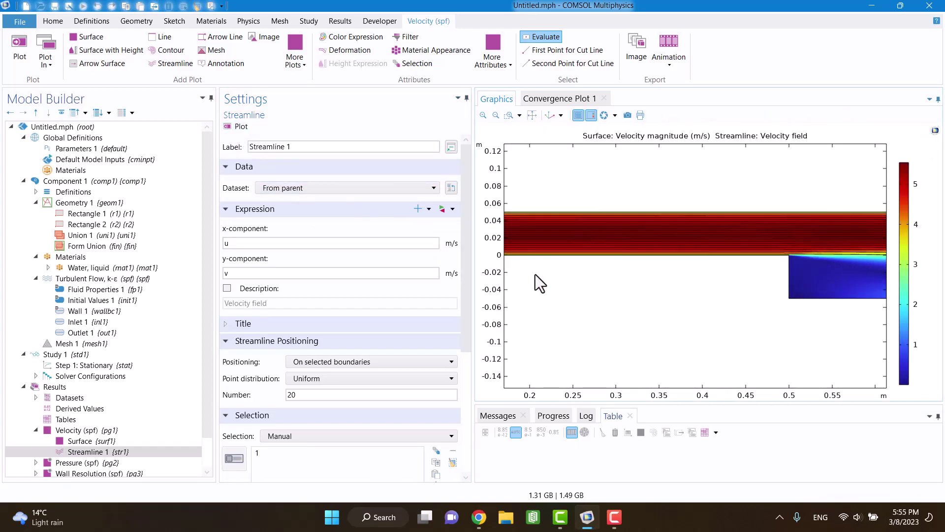
Change the streamline positioning to Starting-point controlled, replot, and examine the recirculation zone behind the step
left_click(308, 366)
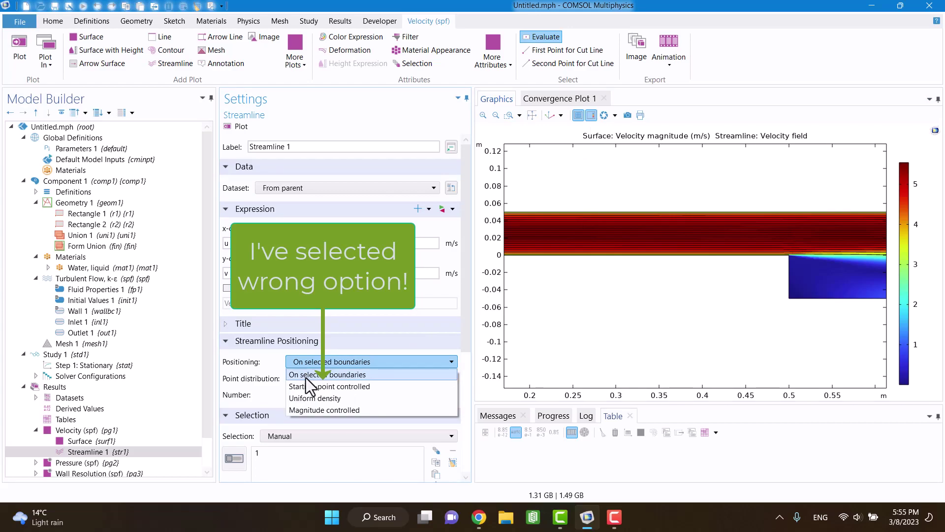
left_click(309, 387)
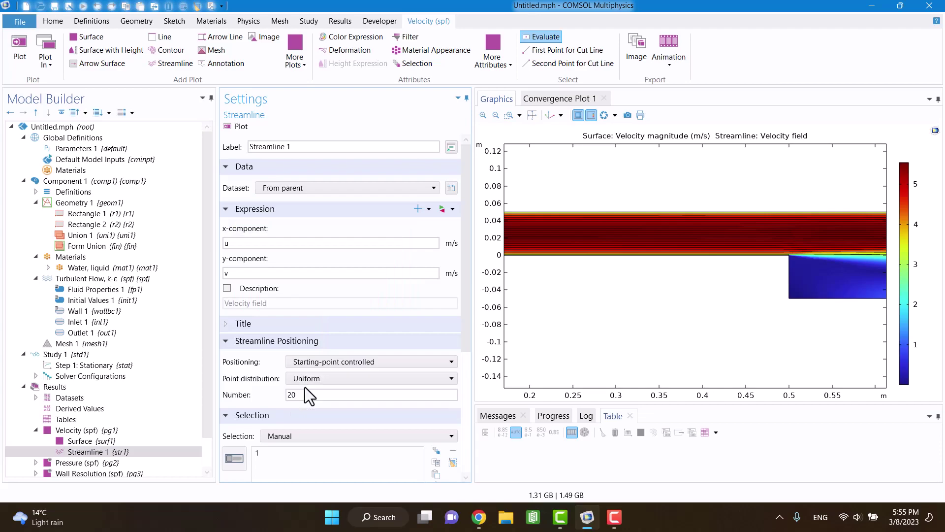
left_click(236, 127)
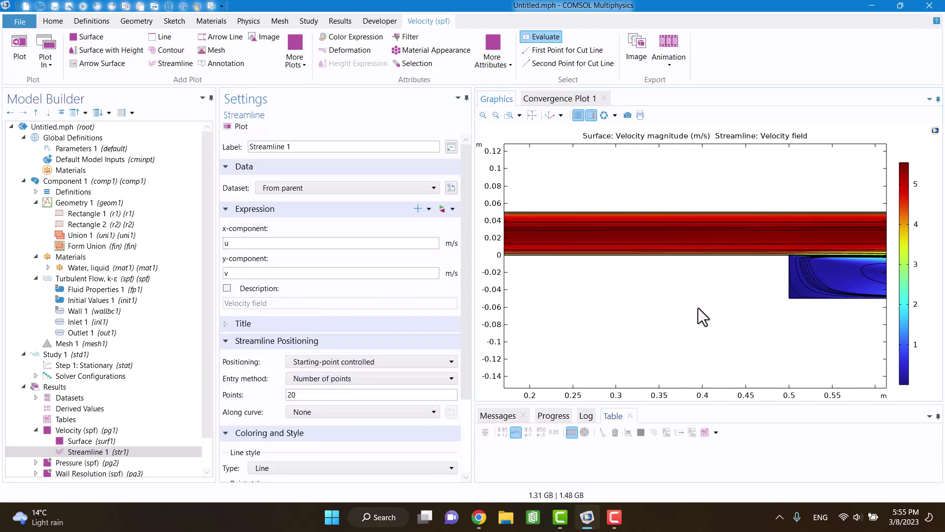
left_click_drag(707, 349, 563, 331)
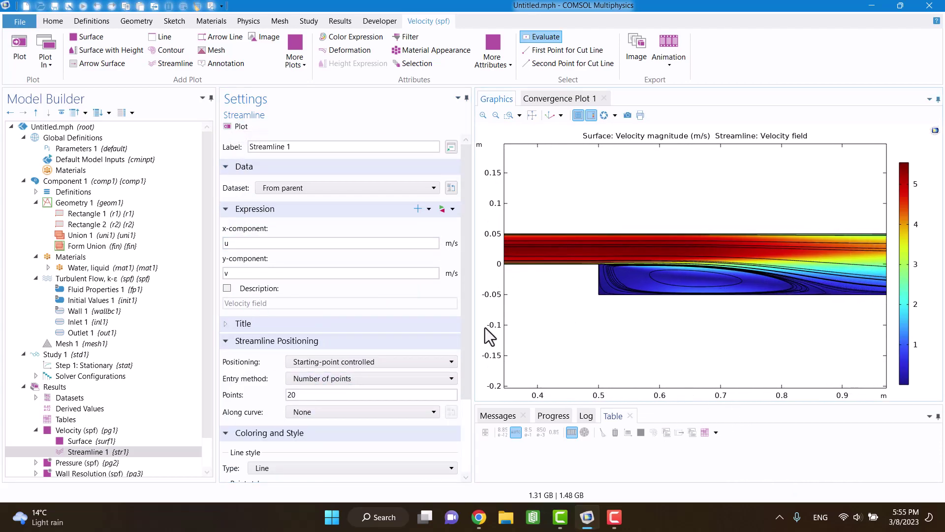
Set the number of streamline starting points to 100 and replot the streamlines
double_click(318, 395)
type("100")
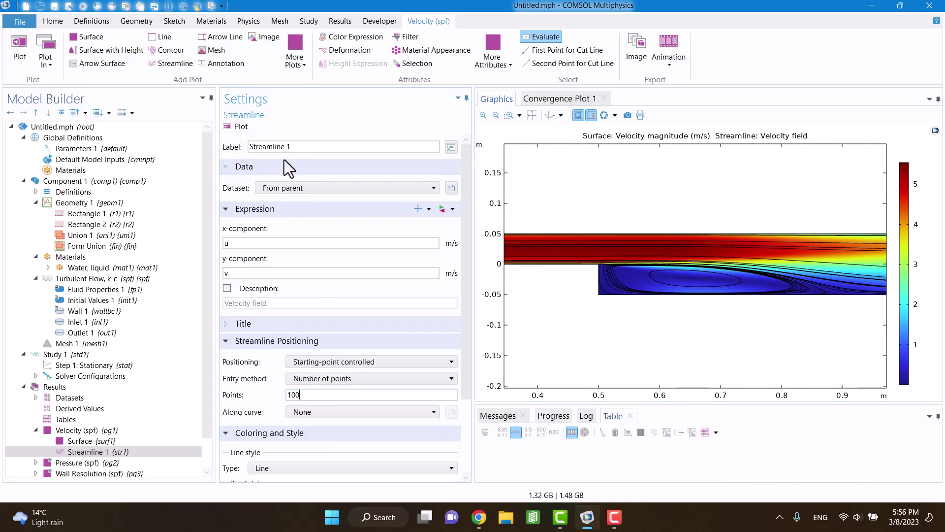
left_click(235, 127)
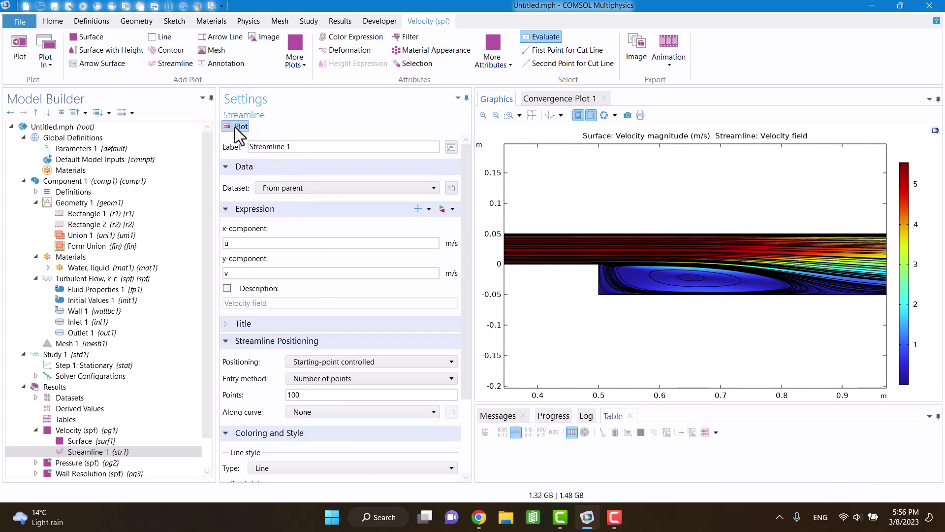
scroll(633, 306, "up", 3)
left_click_drag(668, 314, 623, 337)
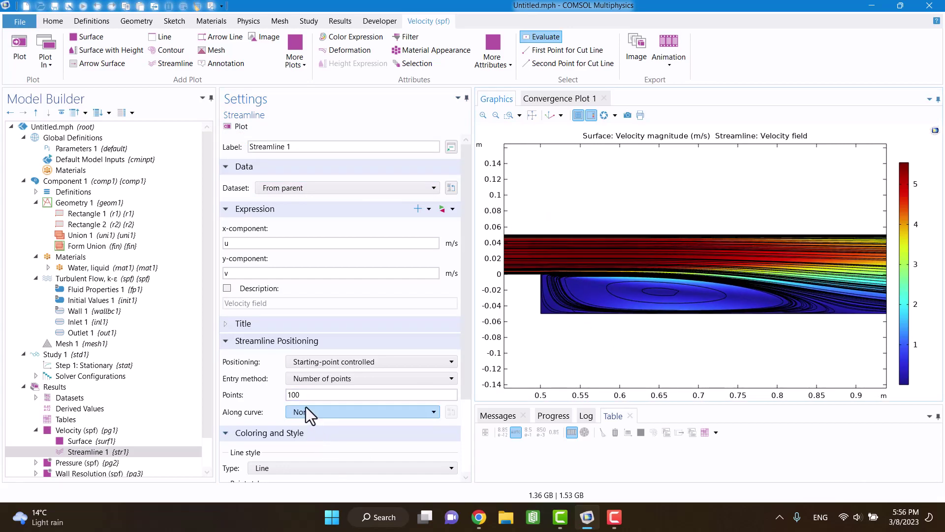
Set the streamlines' point style to Arrow and their color to Red, and inspect the arrows in the recirculation zone
scroll(306, 406, "down", 3)
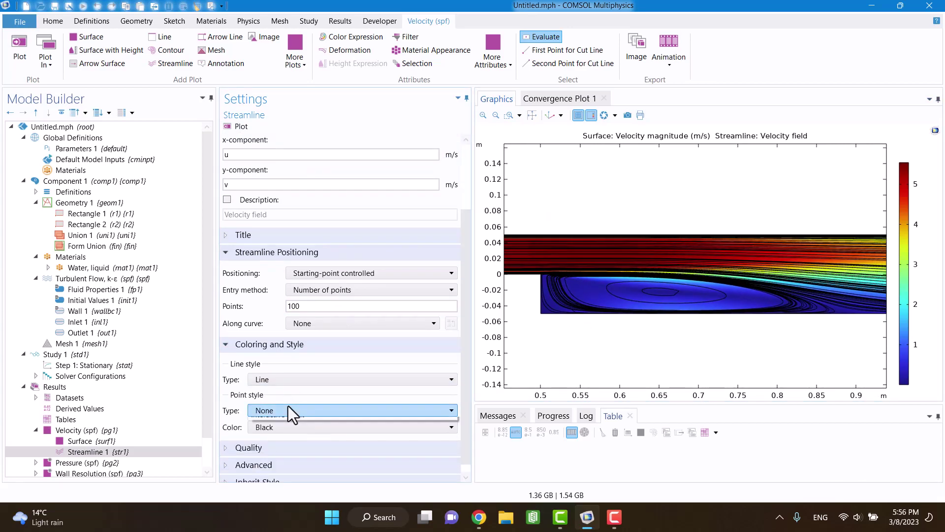
left_click(288, 408)
left_click(284, 436)
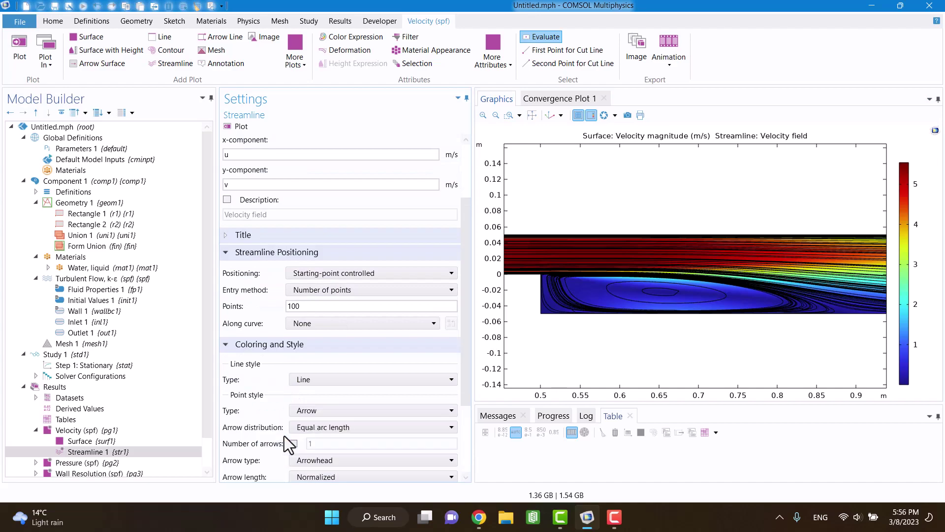
scroll(280, 410, "down", 3)
left_click(300, 417)
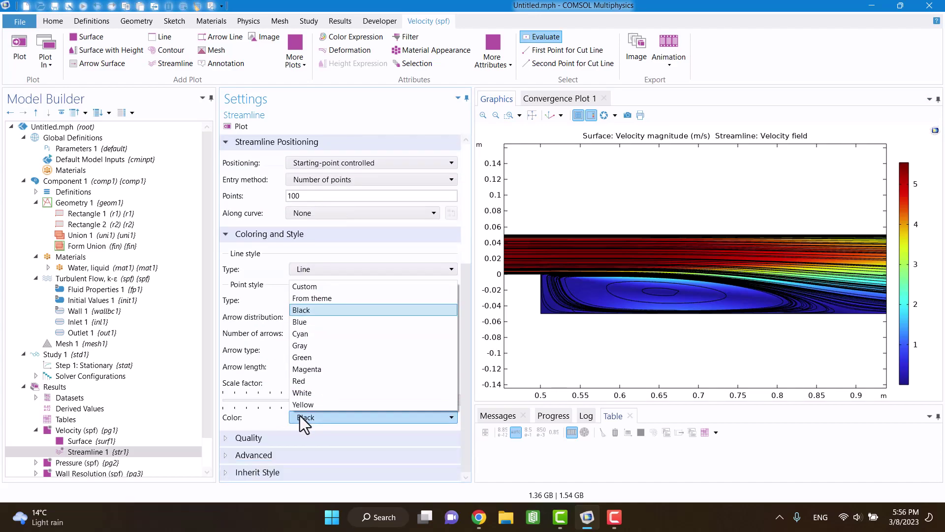
left_click(307, 380)
scroll(639, 268, "up", 5)
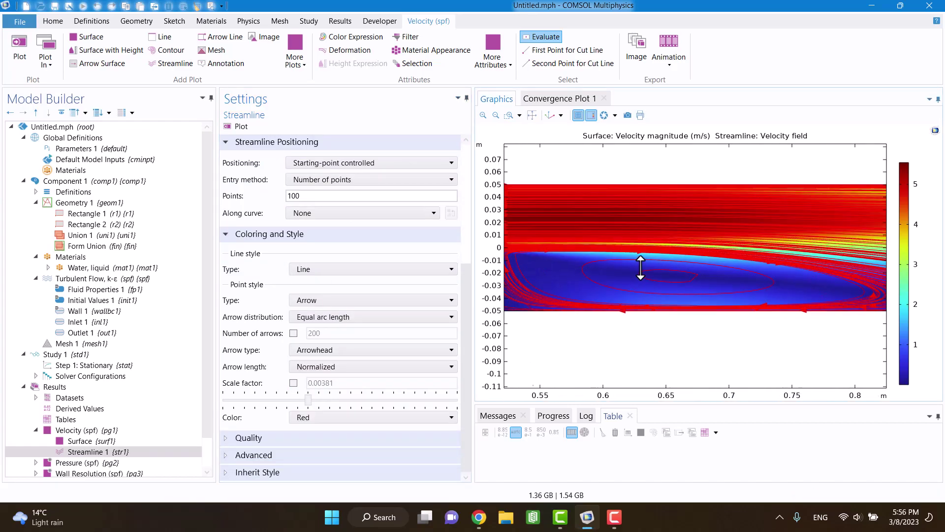
right_click_drag(663, 264, 603, 294)
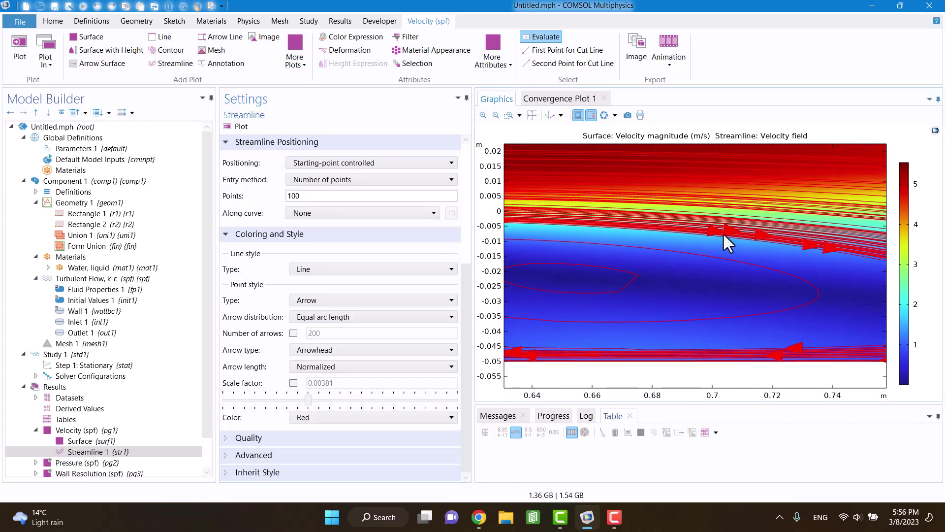
Examine the downstream end of the recirculation zone and compare it with the ResearchGate backward-facing step schematic in Chrome's image results
scroll(745, 280, "down", 2)
right_click_drag(686, 280, 594, 277)
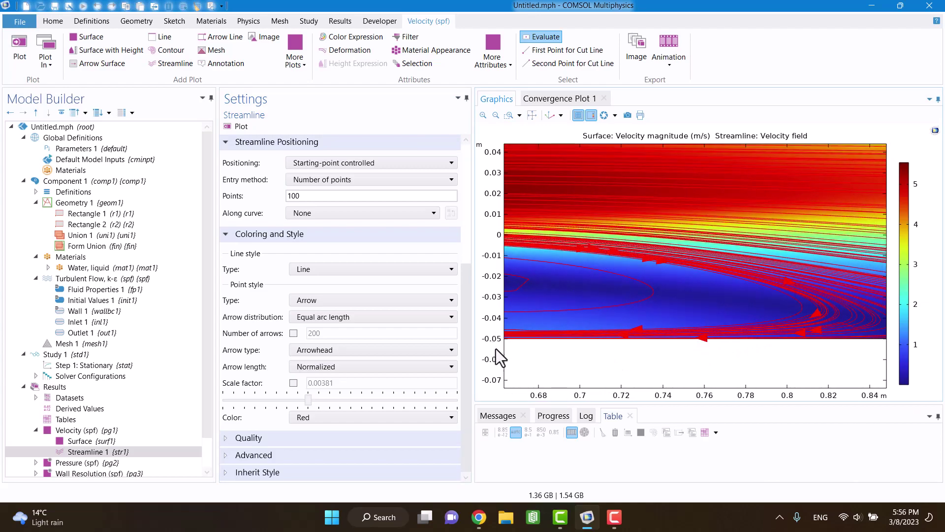
left_click(488, 521)
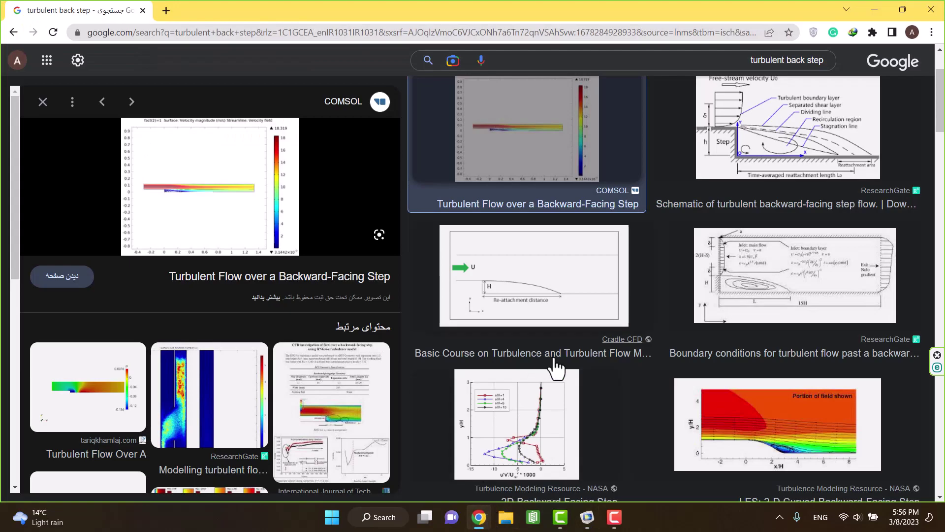
left_click(754, 150)
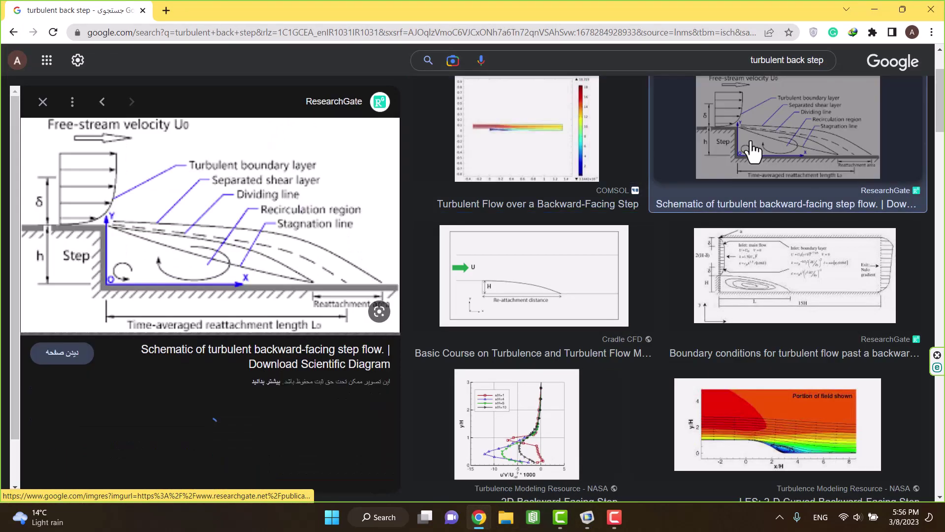
scroll(696, 253, "up", 1)
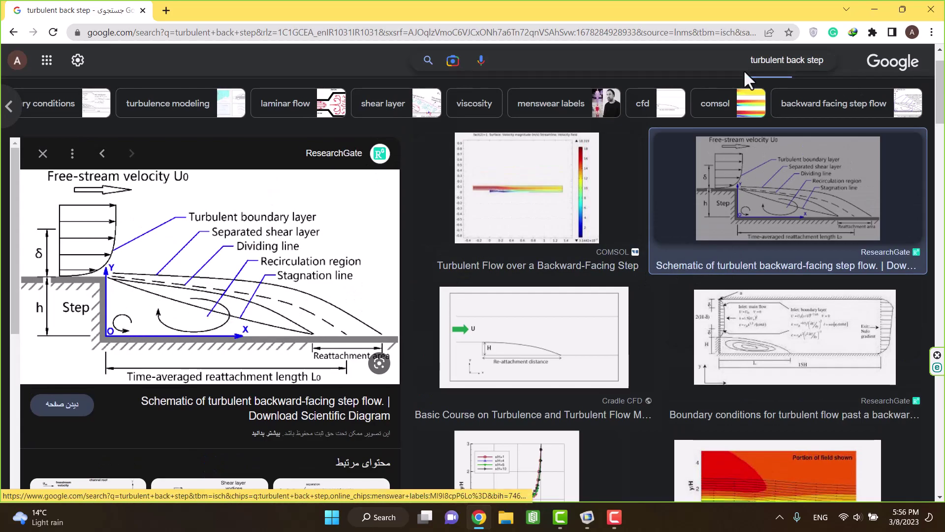
Return to COMSOL Multiphysics and fit the whole velocity plot with its streamlines in the view
left_click(874, 10)
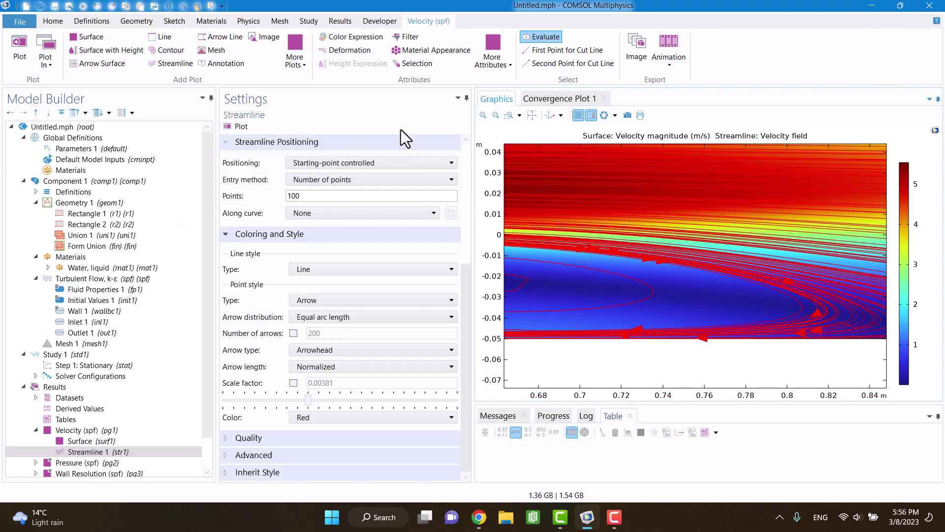
left_click(532, 115)
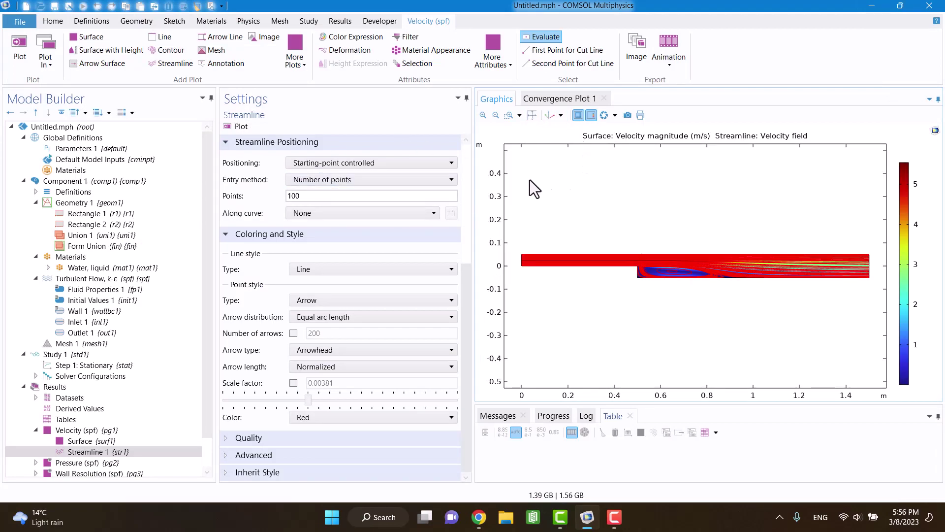